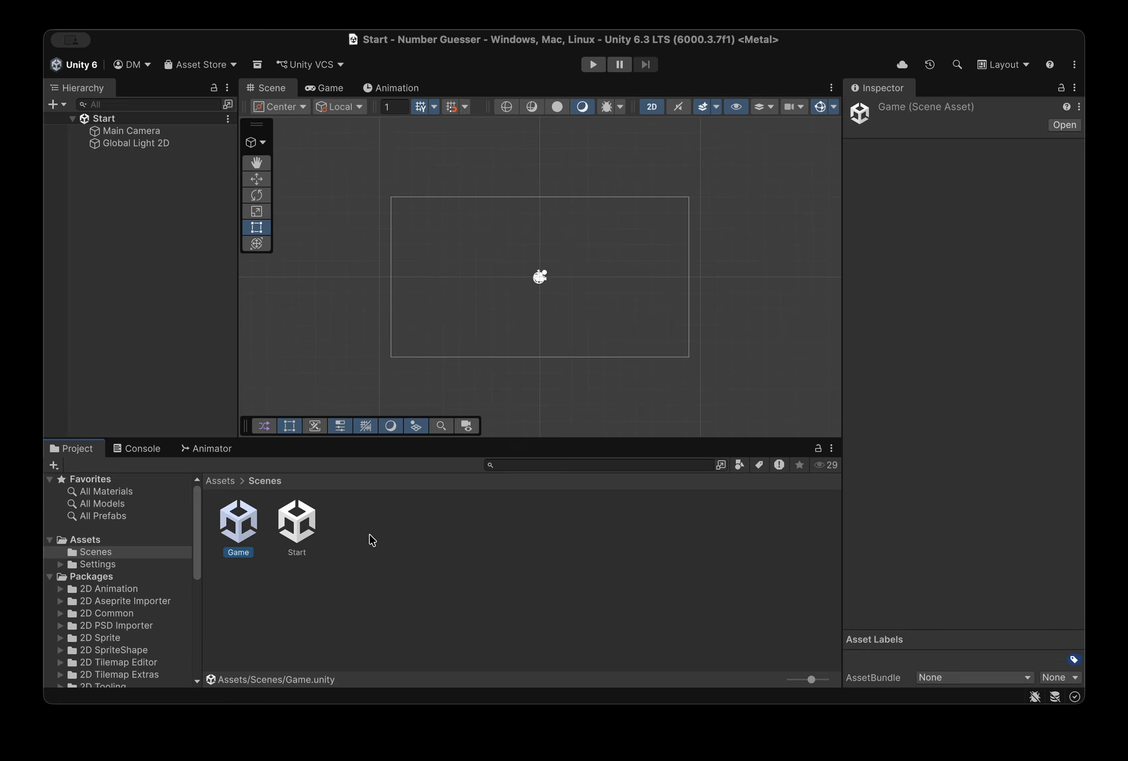
# Create a new scene named Win in the Scenes folder
pyautogui.rightClick(371, 536)
pyautogui.moveTo(519, 234)
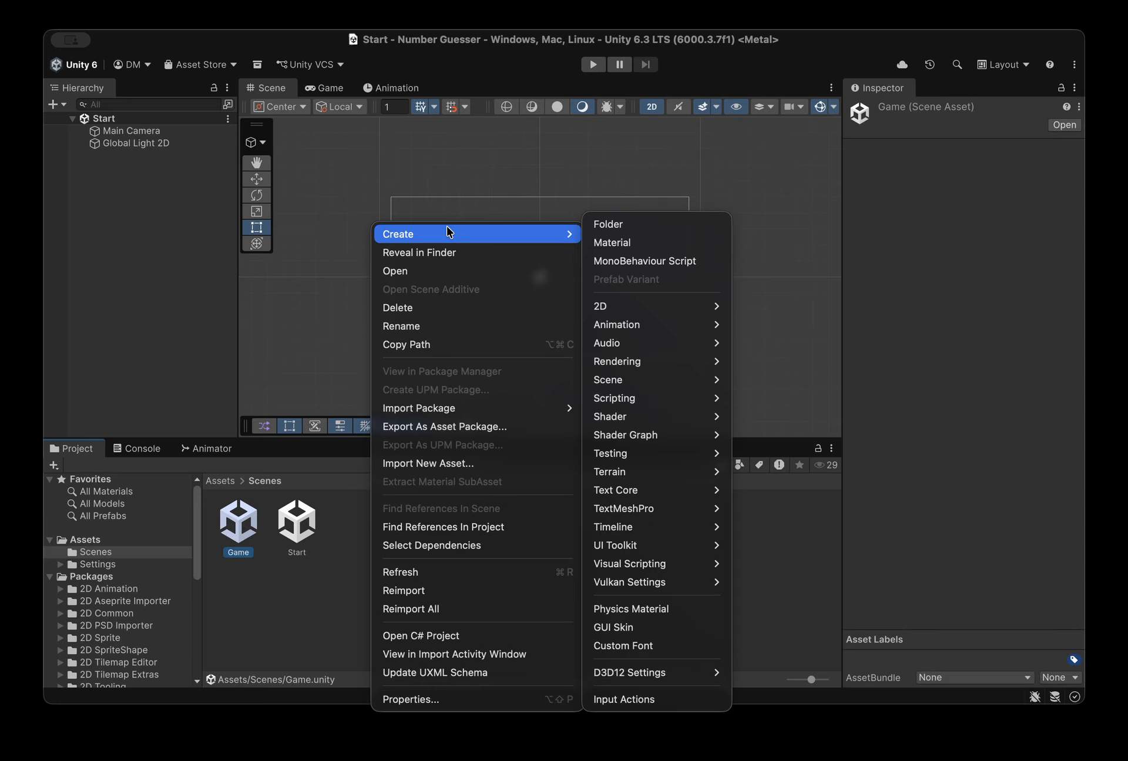
pyautogui.moveTo(630, 382)
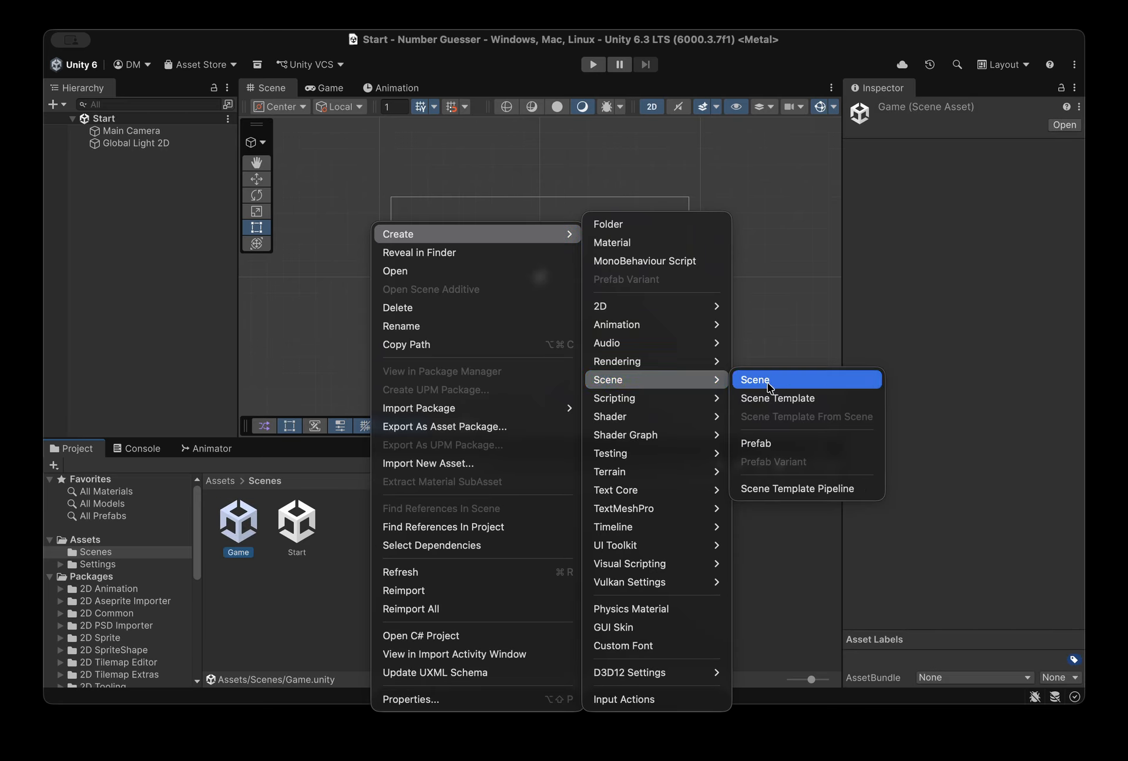
pyautogui.click(794, 384)
pyautogui.write('Win')
pyautogui.press('Return')
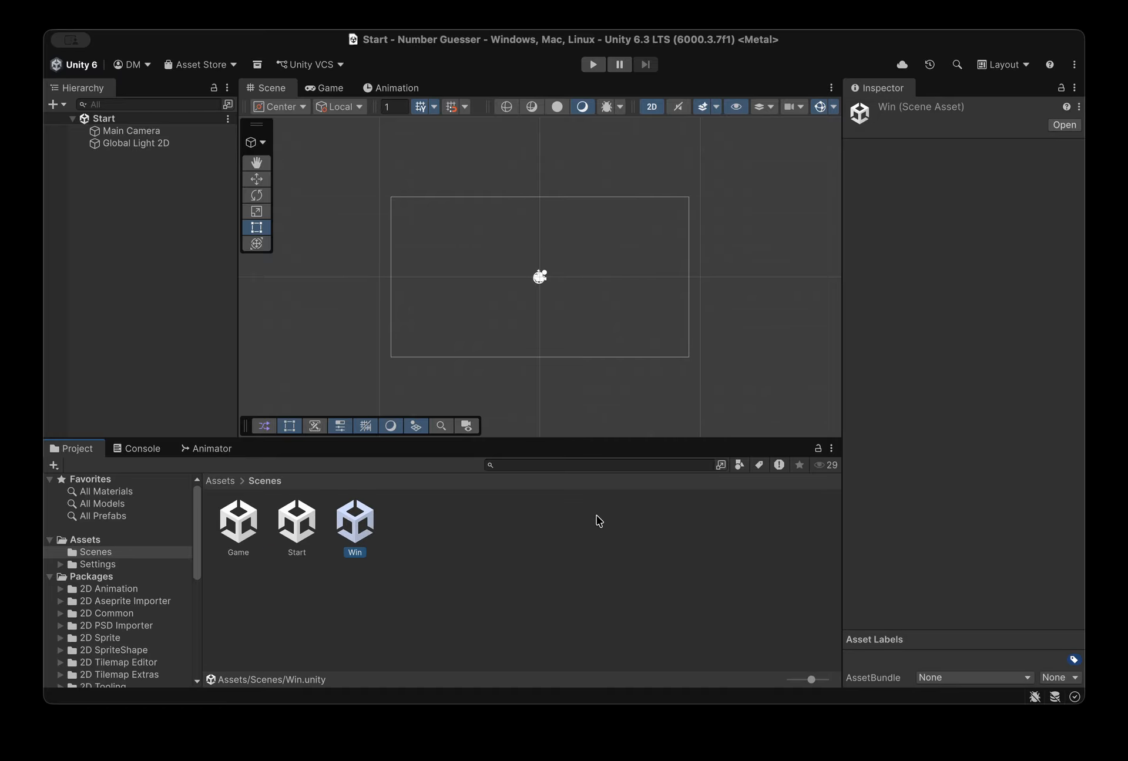
# Create another scene named Lose in the Scenes folder
pyautogui.rightClick(468, 528)
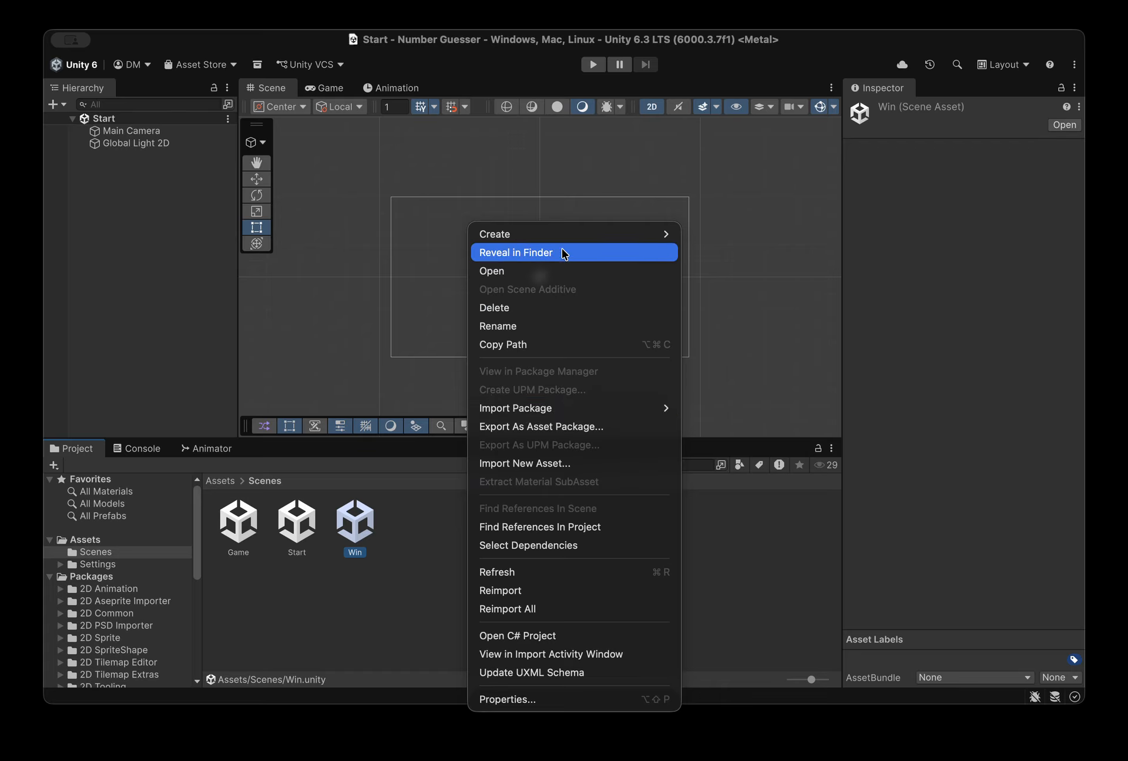
pyautogui.moveTo(559, 235)
pyautogui.moveTo(782, 416)
pyautogui.moveTo(770, 383)
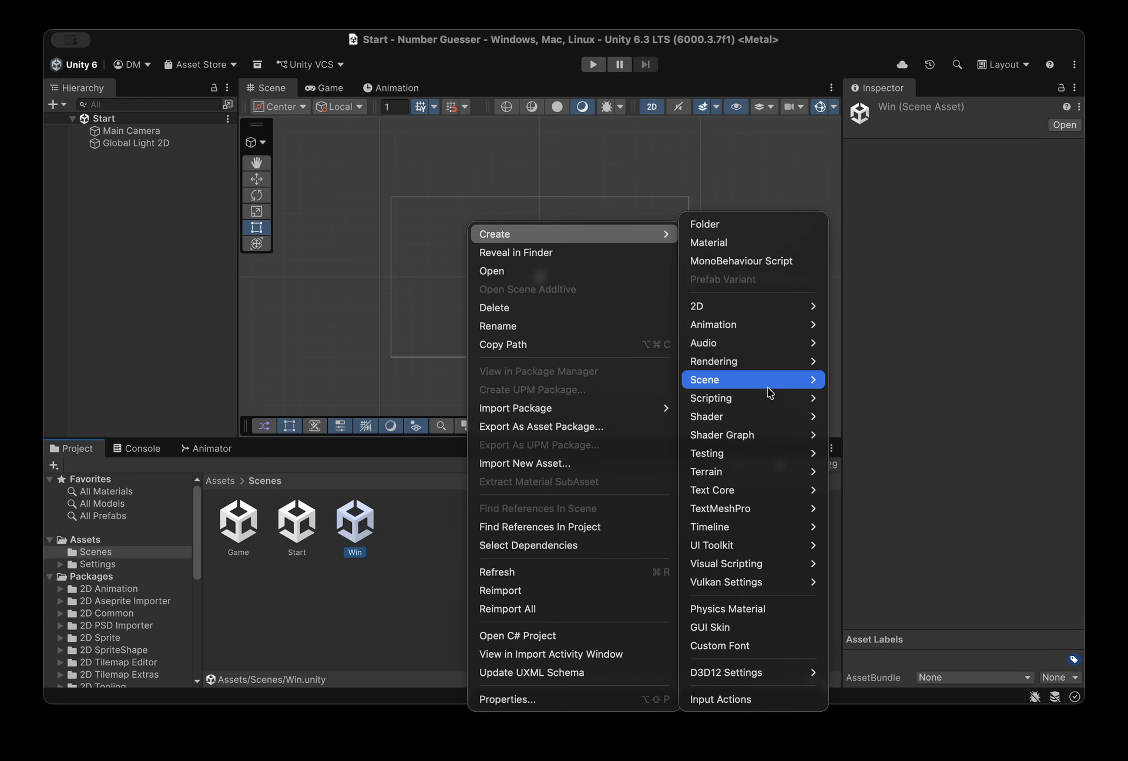
pyautogui.click(865, 386)
pyautogui.write('Lose')
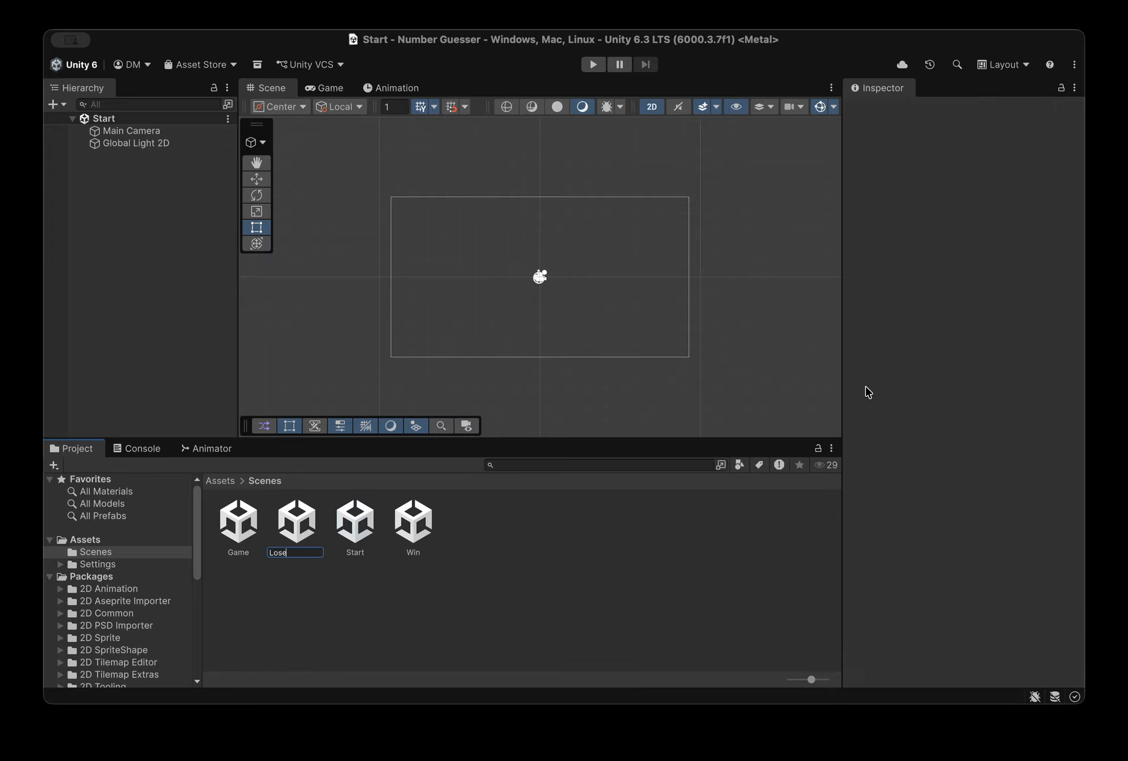
pyautogui.press('Return')
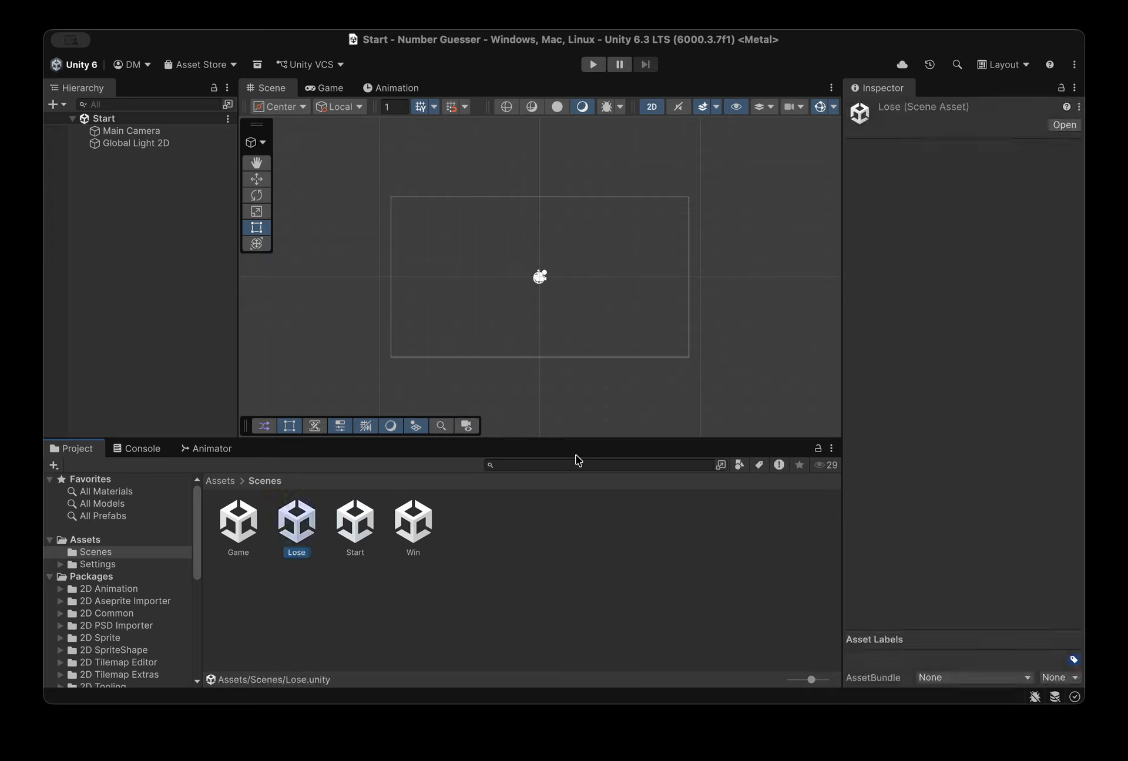
# Delete the Global Light 2D object from the Start scene and save the scene
pyautogui.click(357, 521)
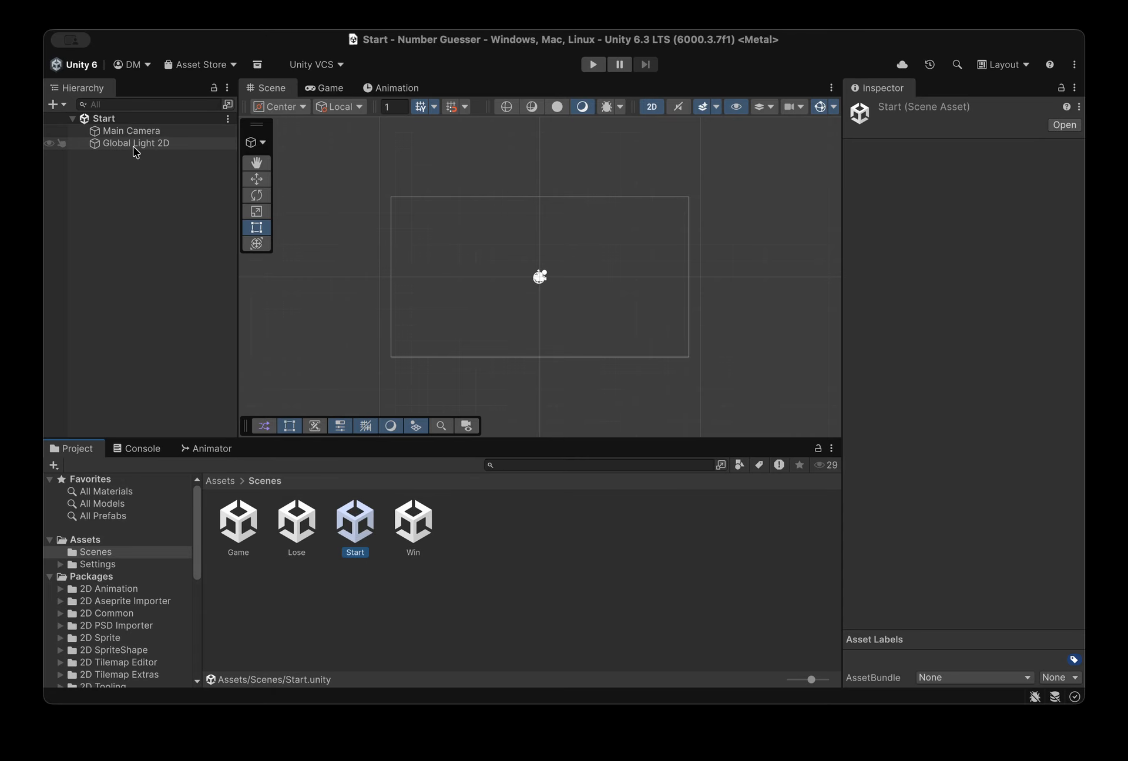
pyautogui.click(134, 145)
pyautogui.rightClick(132, 145)
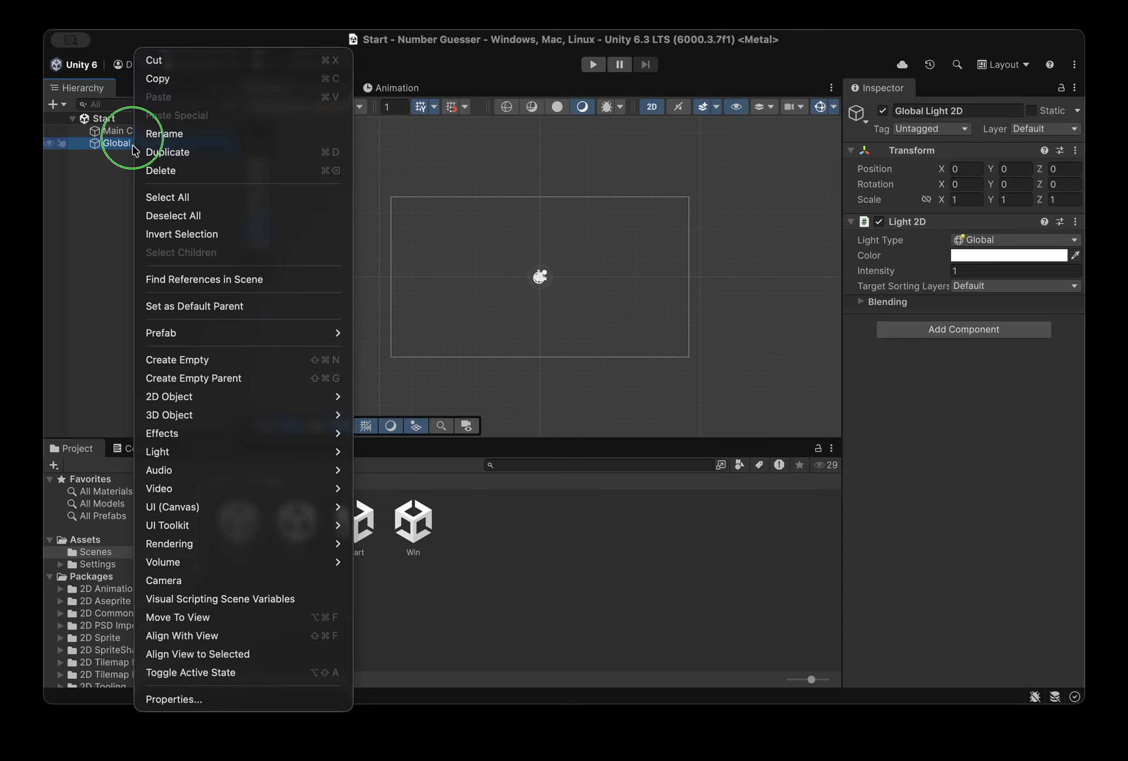
pyautogui.click(160, 170)
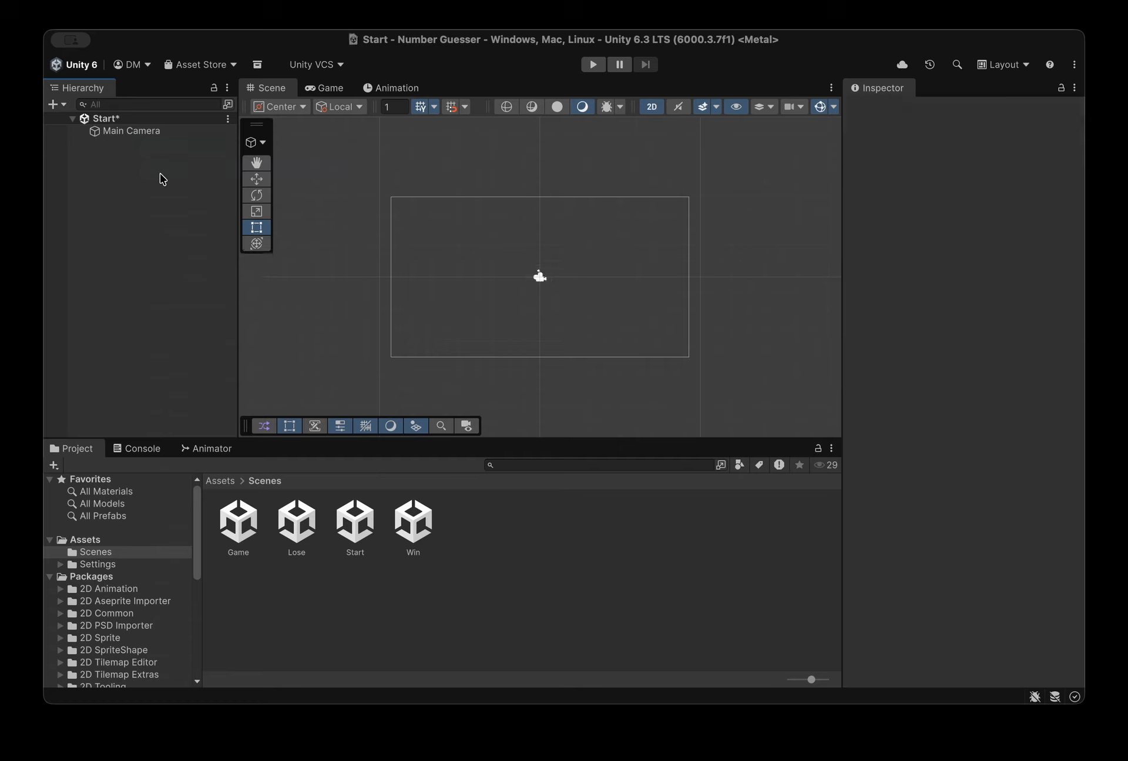
pyautogui.press('super+s')
# Add a TextMeshPro UI text to the Start scene and import the TMP essential resources
pyautogui.rightClick(137, 175)
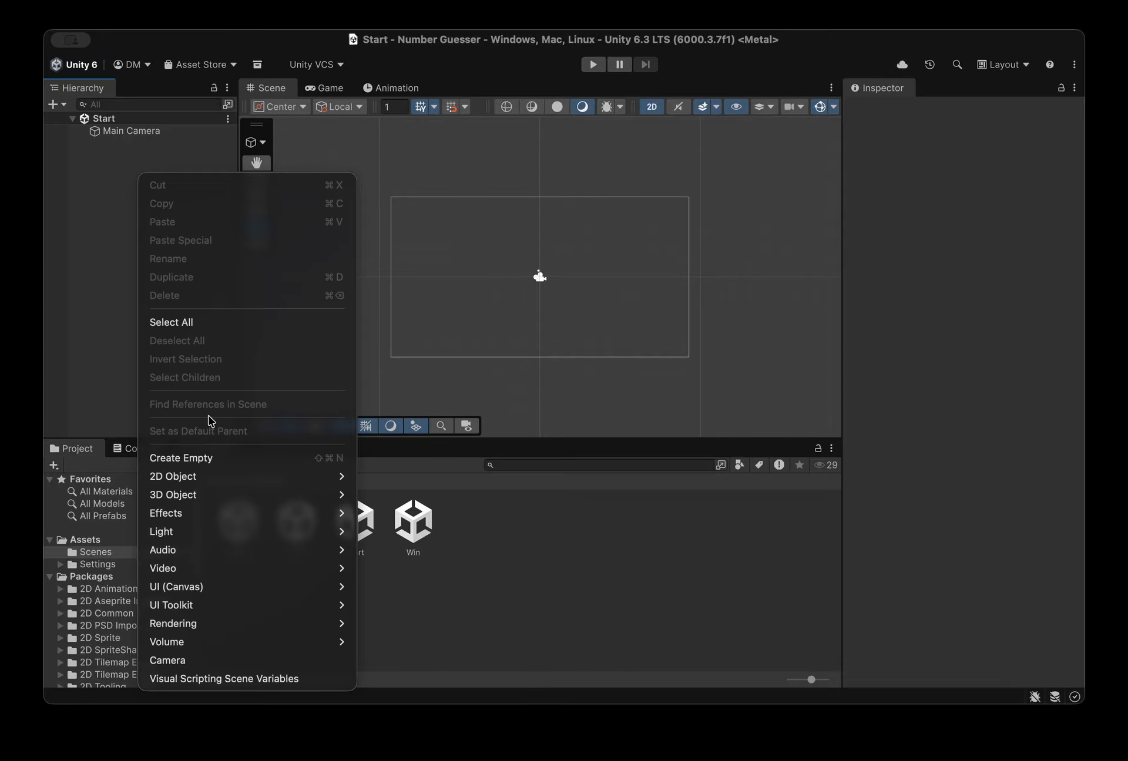
pyautogui.moveTo(211, 478)
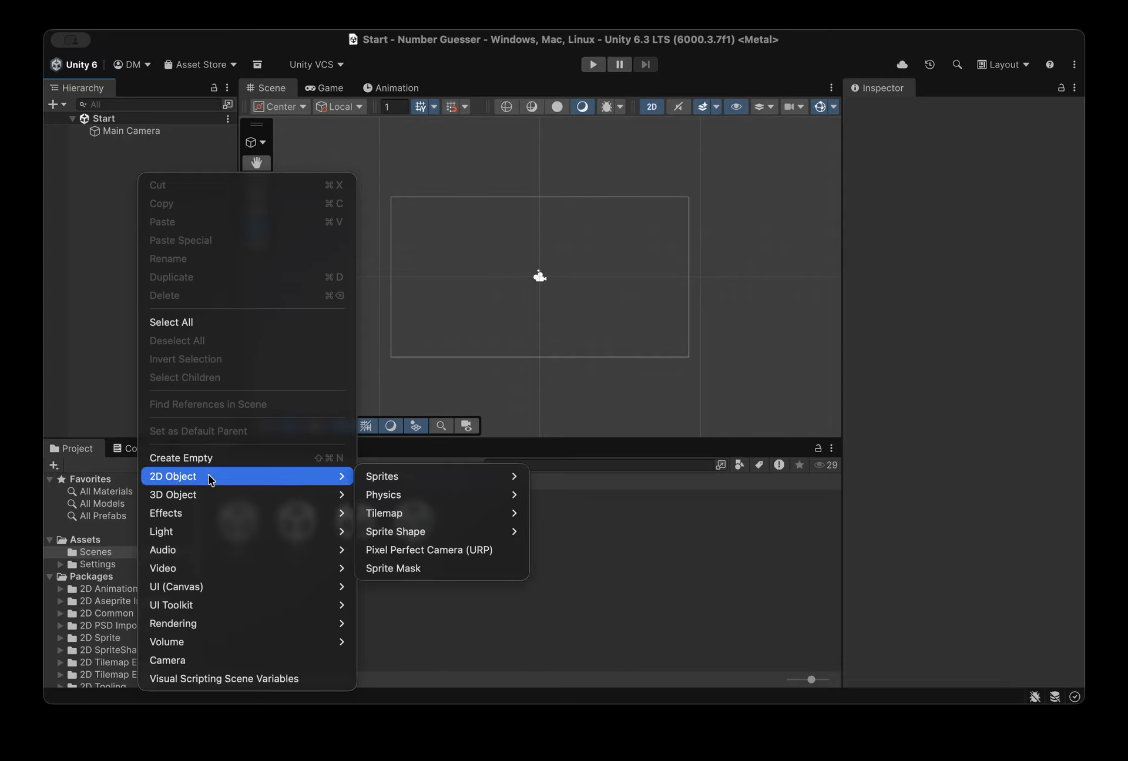
pyautogui.moveTo(223, 587)
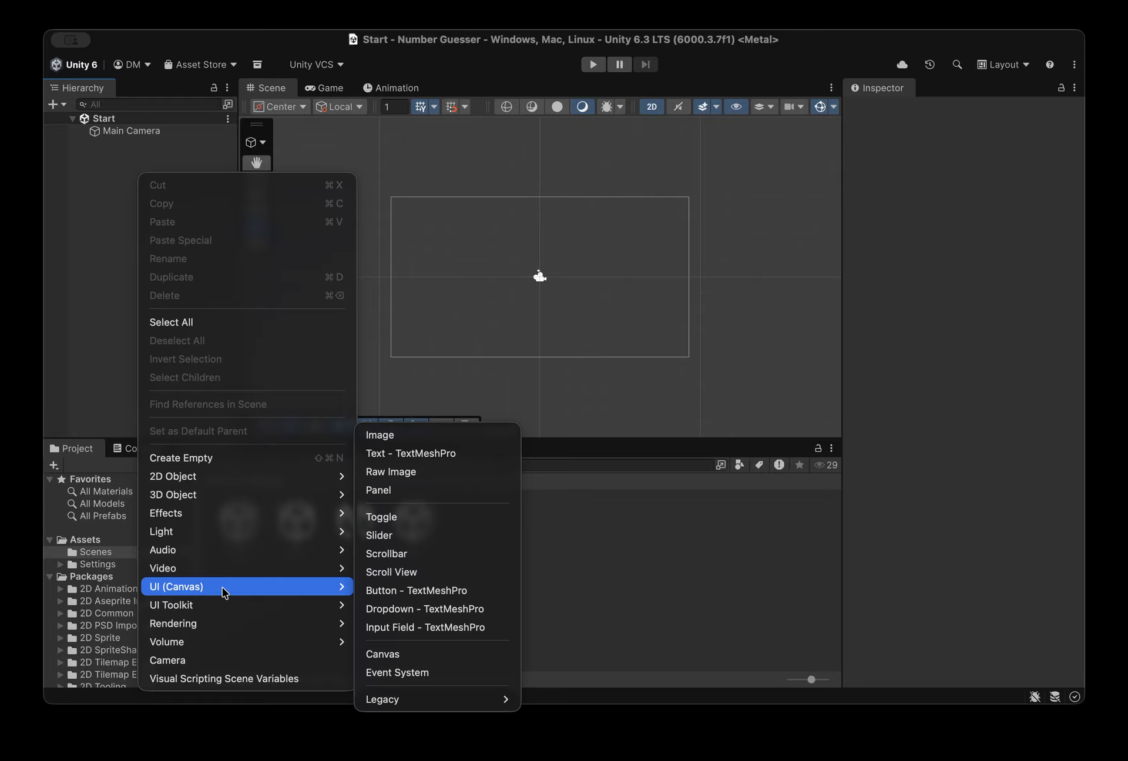
pyautogui.click(459, 454)
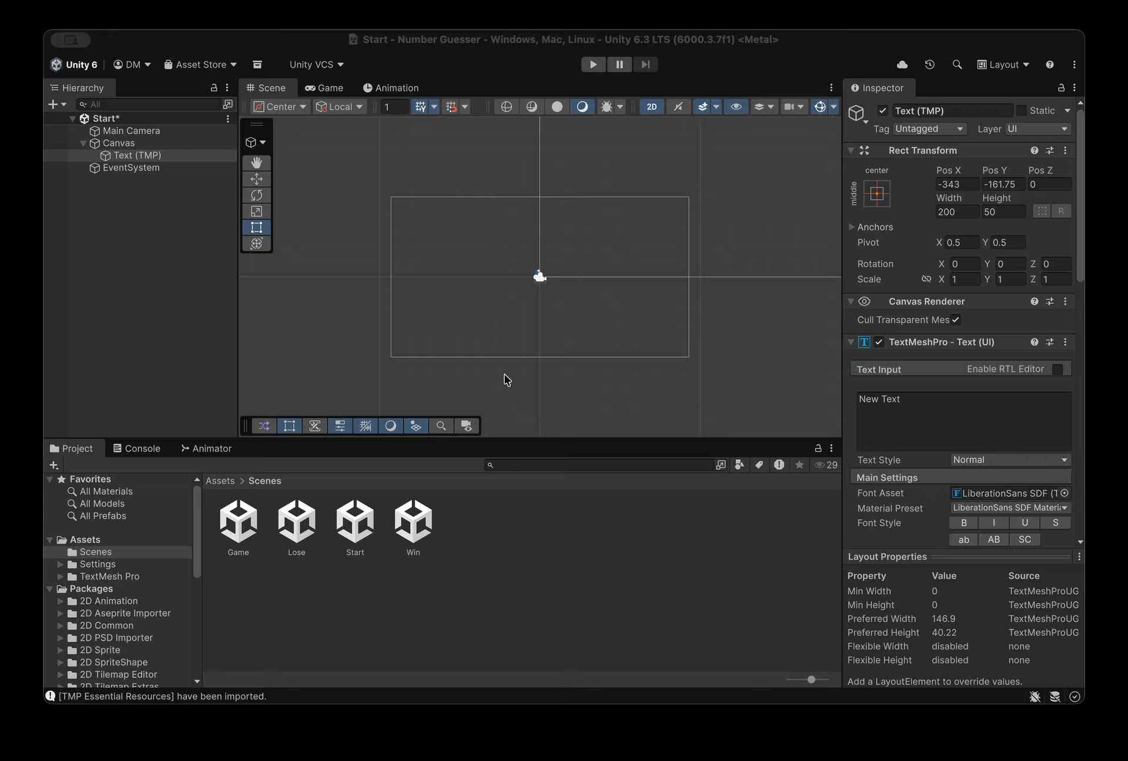
# Examine the new text, the Canvas and the Main Camera framed in the scene, and check how the text appears in the game view
pyautogui.doubleClick(150, 160)
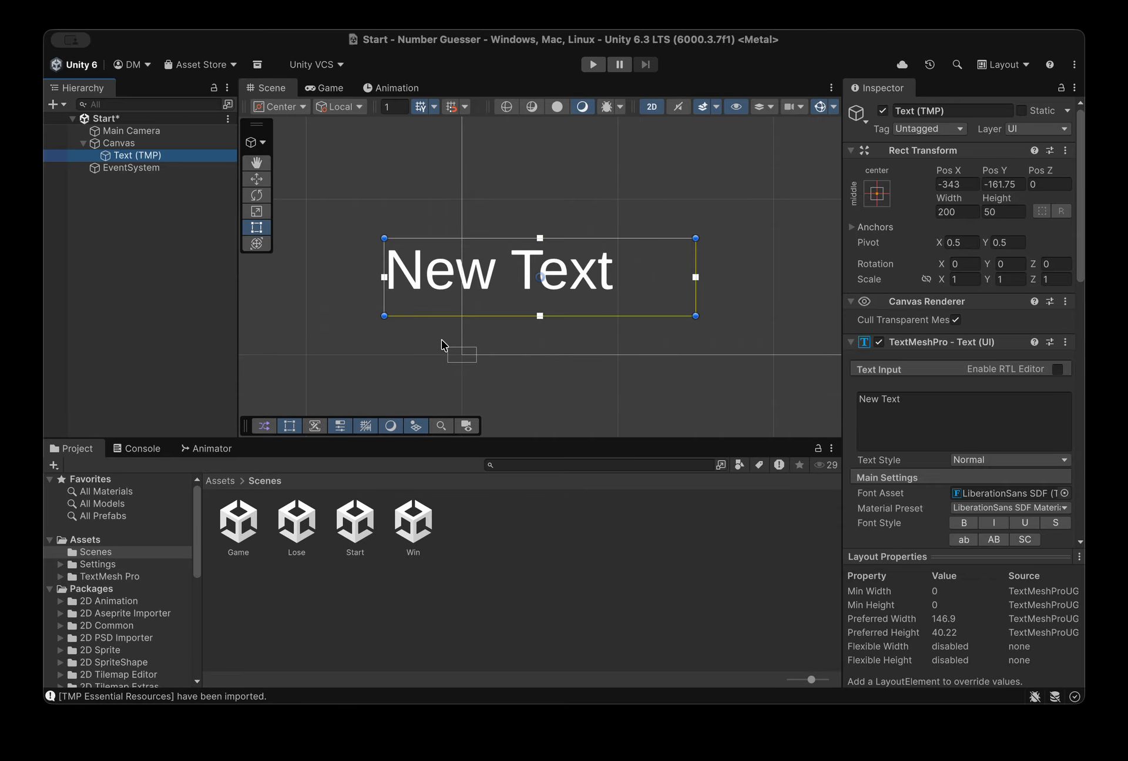
pyautogui.scroll(-3, 521, 276)
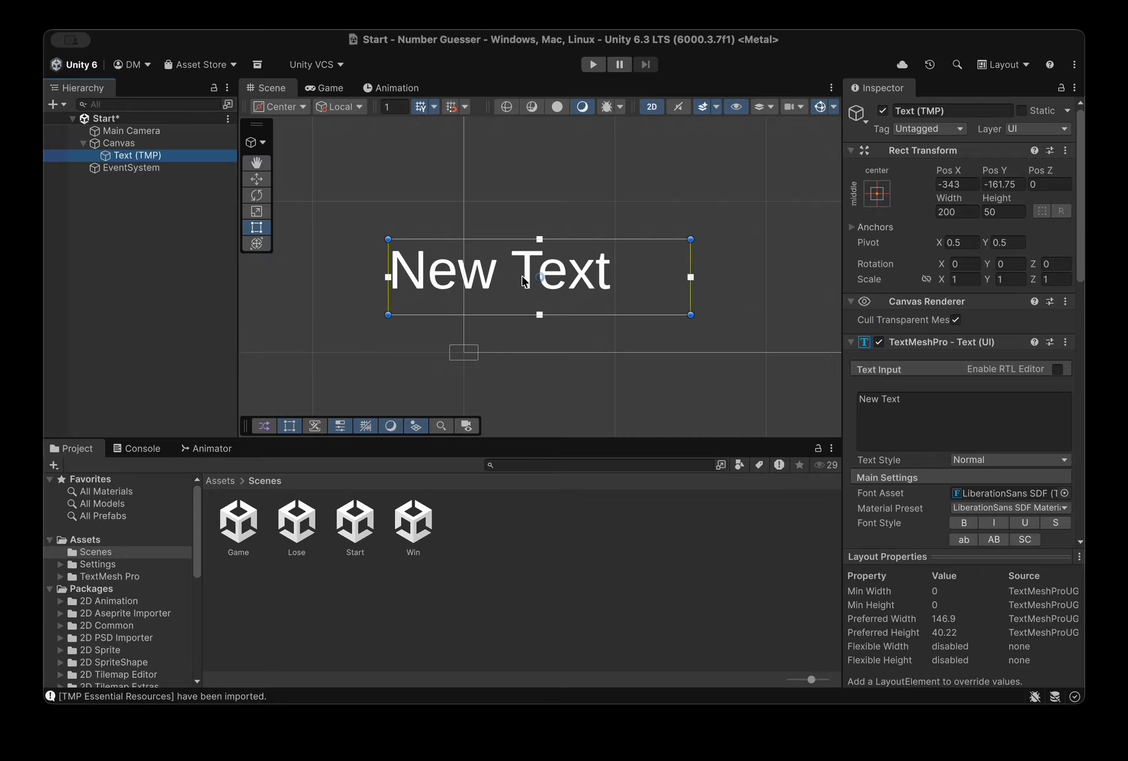
pyautogui.scroll(-5, 522, 277)
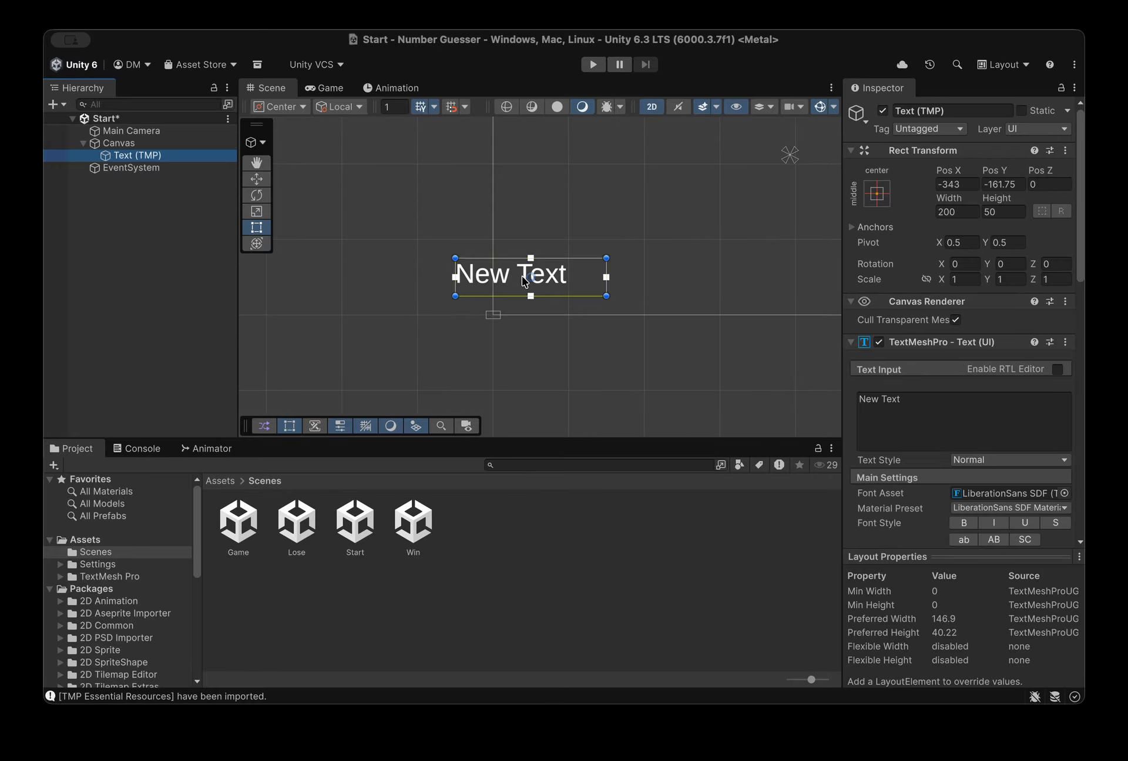
pyautogui.doubleClick(112, 146)
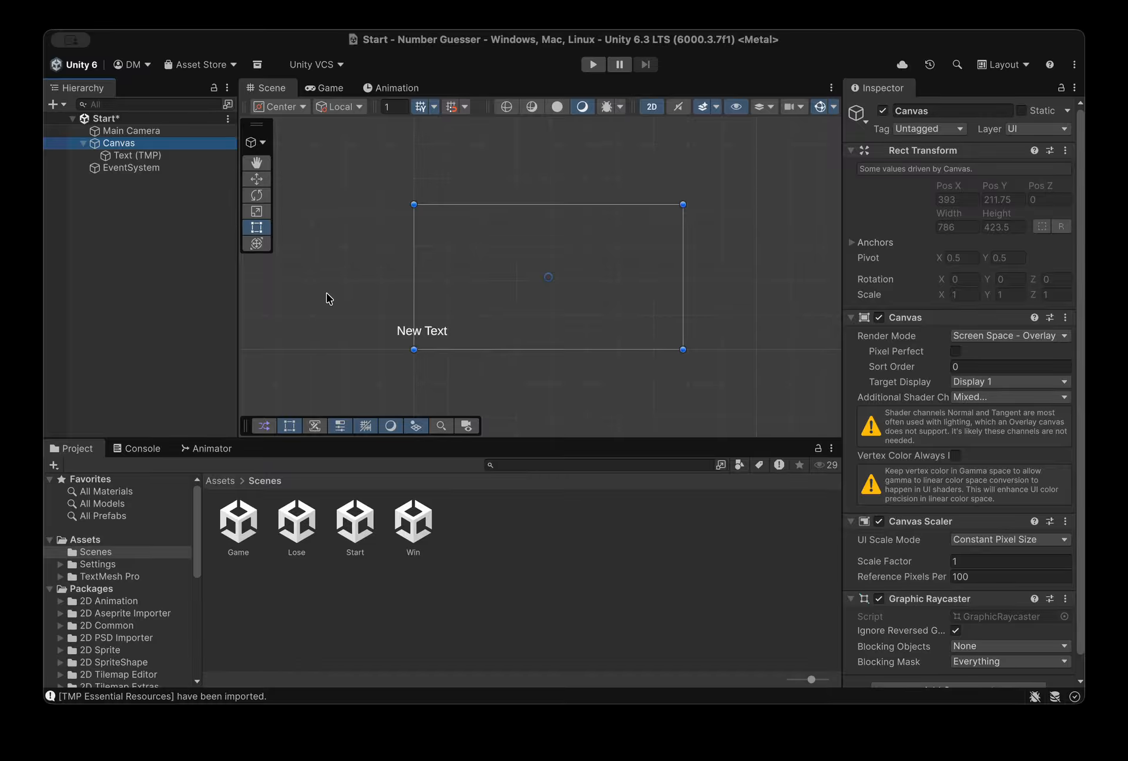
pyautogui.click(125, 132)
pyautogui.doubleClick(125, 131)
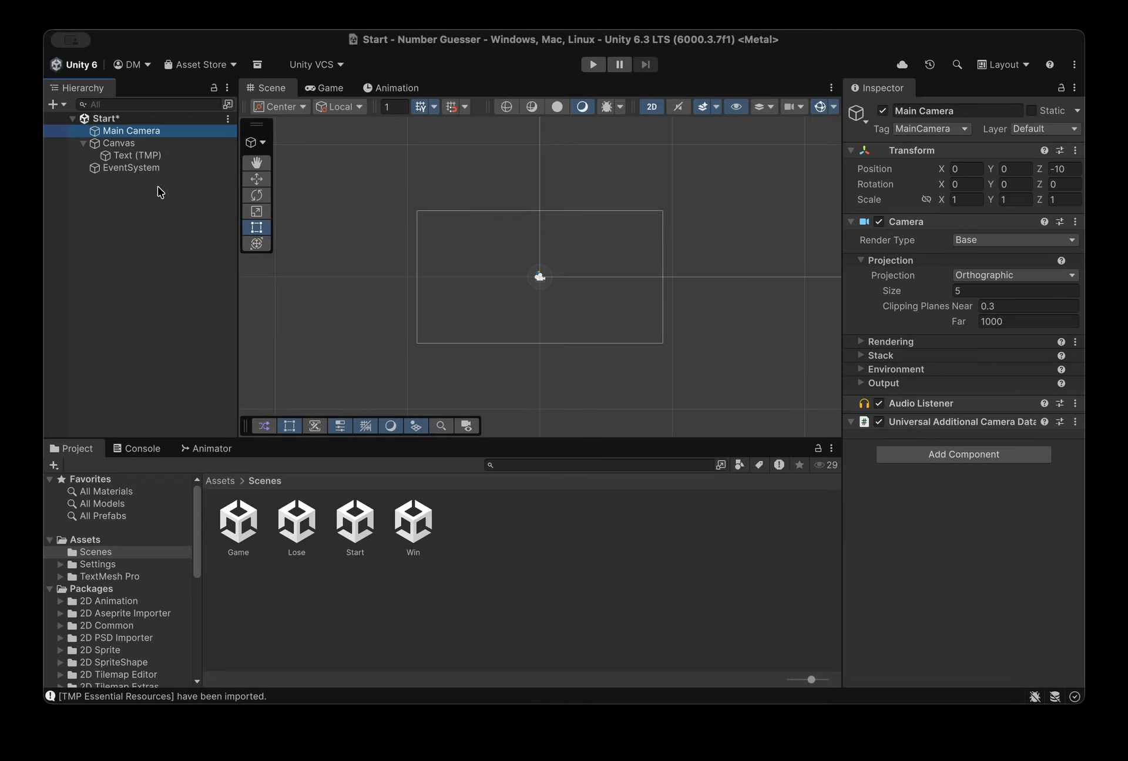
pyautogui.click(121, 144)
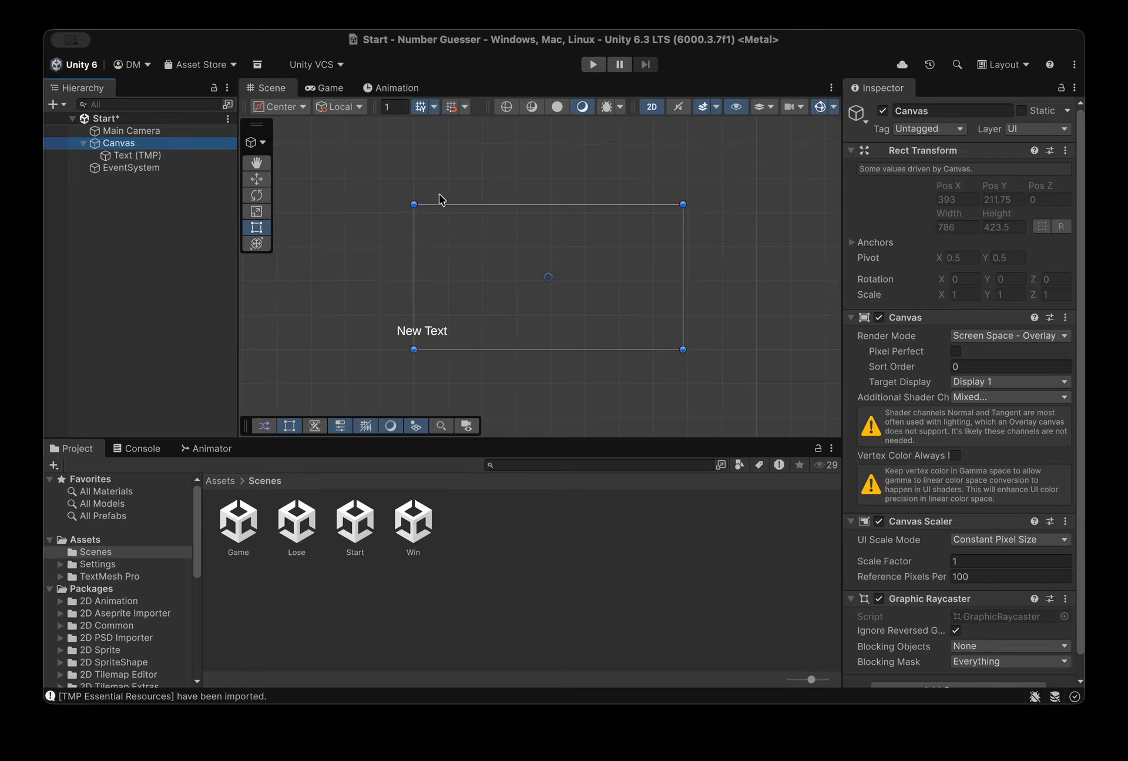
pyautogui.click(326, 88)
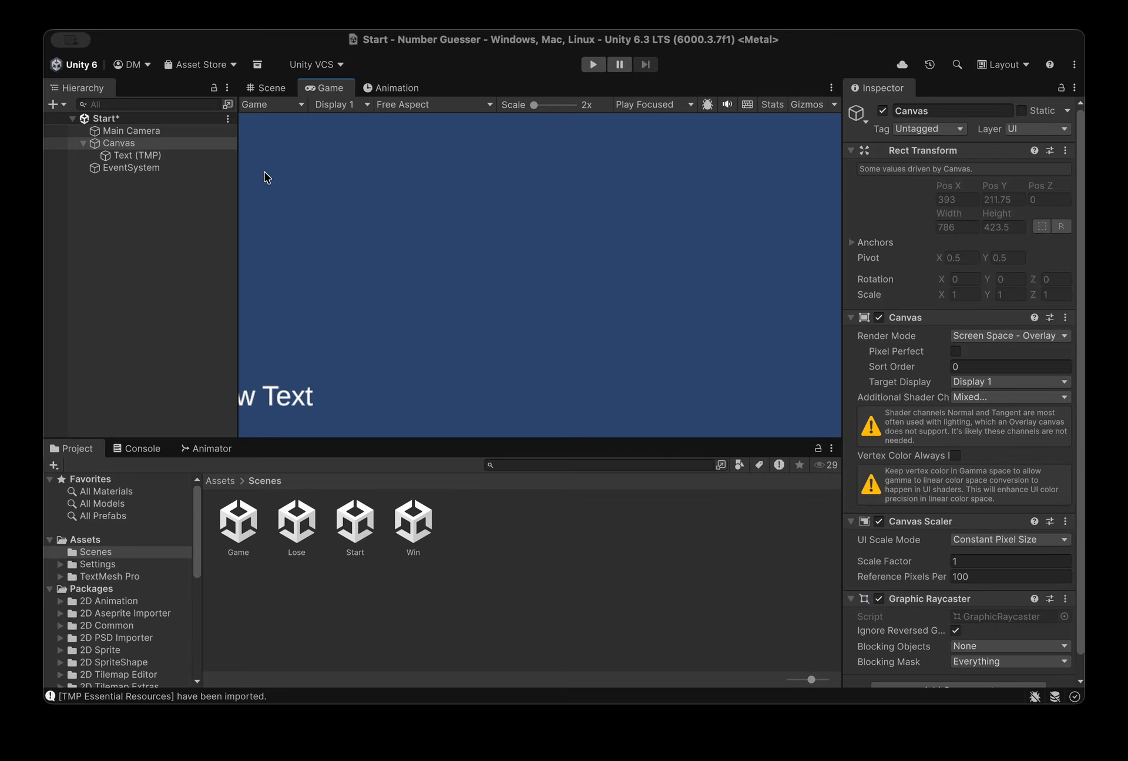
pyautogui.click(270, 91)
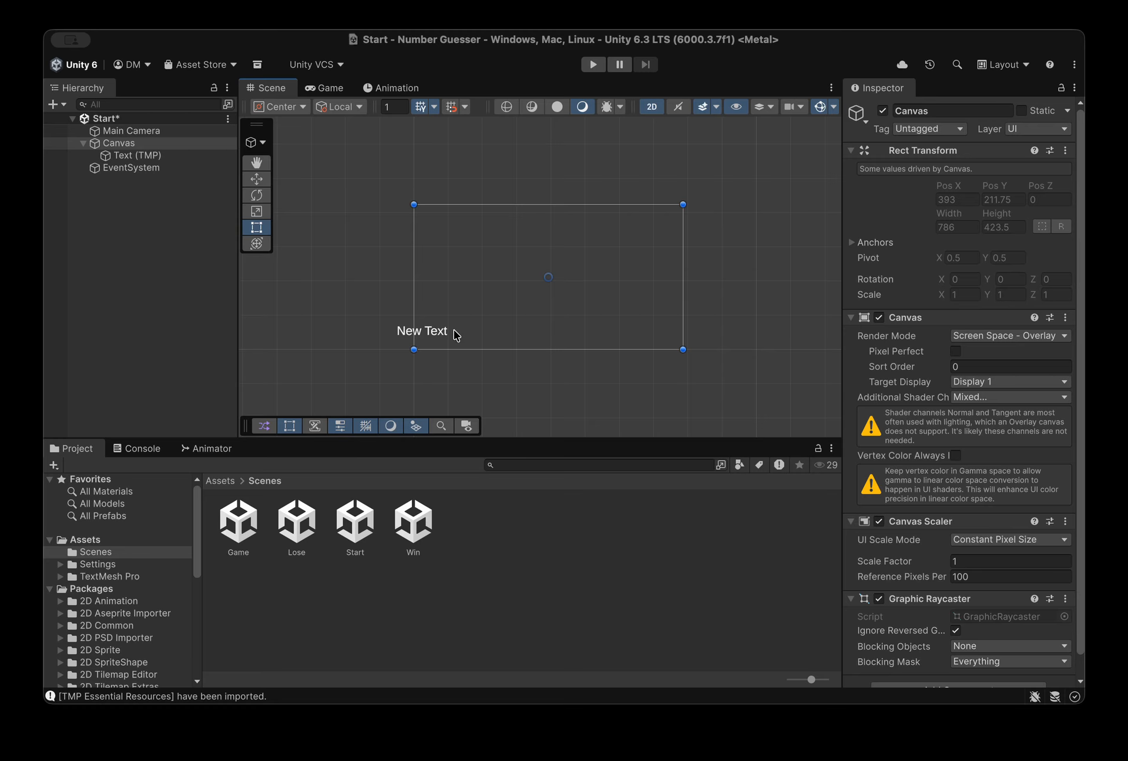
# Rename the text object under the Canvas as Welcome
pyautogui.click(130, 156)
pyautogui.rightClick(126, 157)
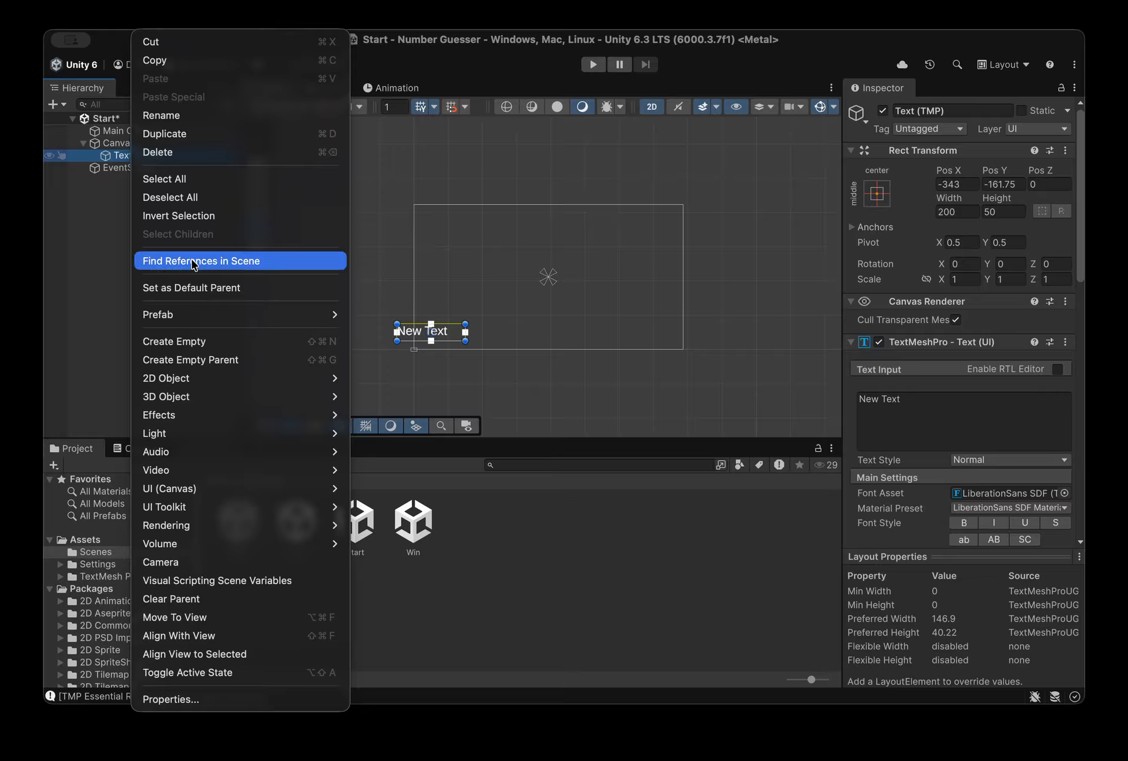
pyautogui.click(191, 115)
pyautogui.write('Welcome')
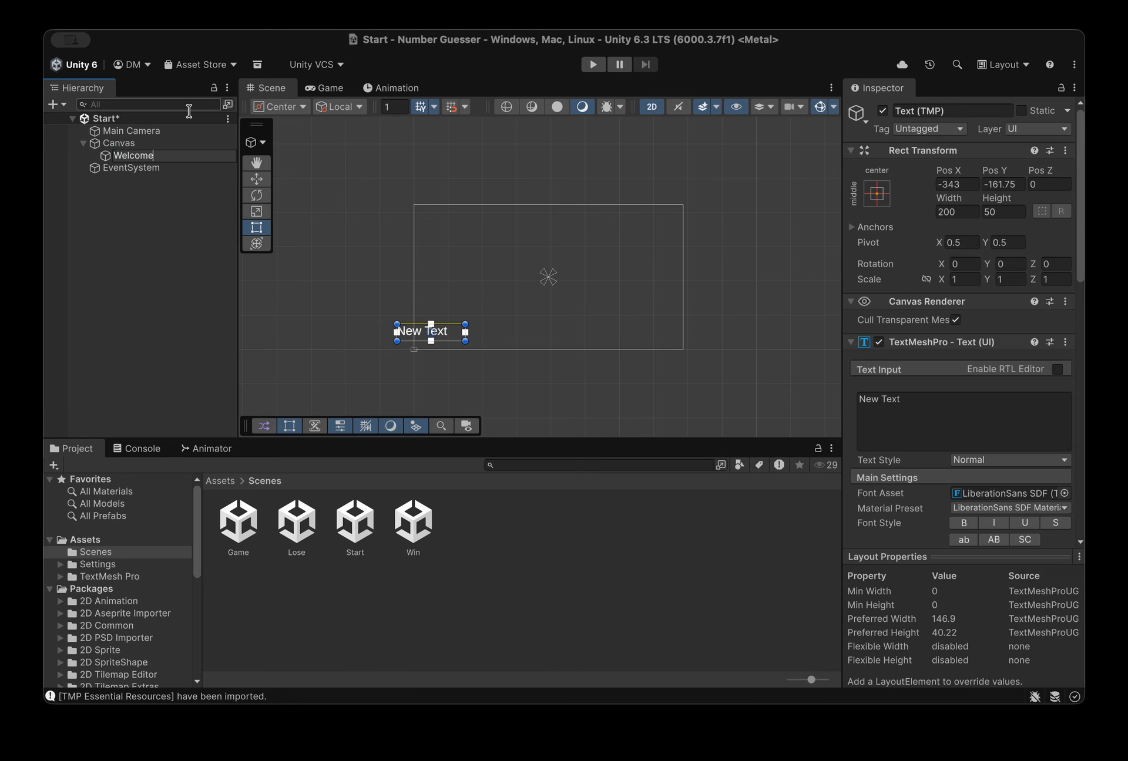
pyautogui.press('Return')
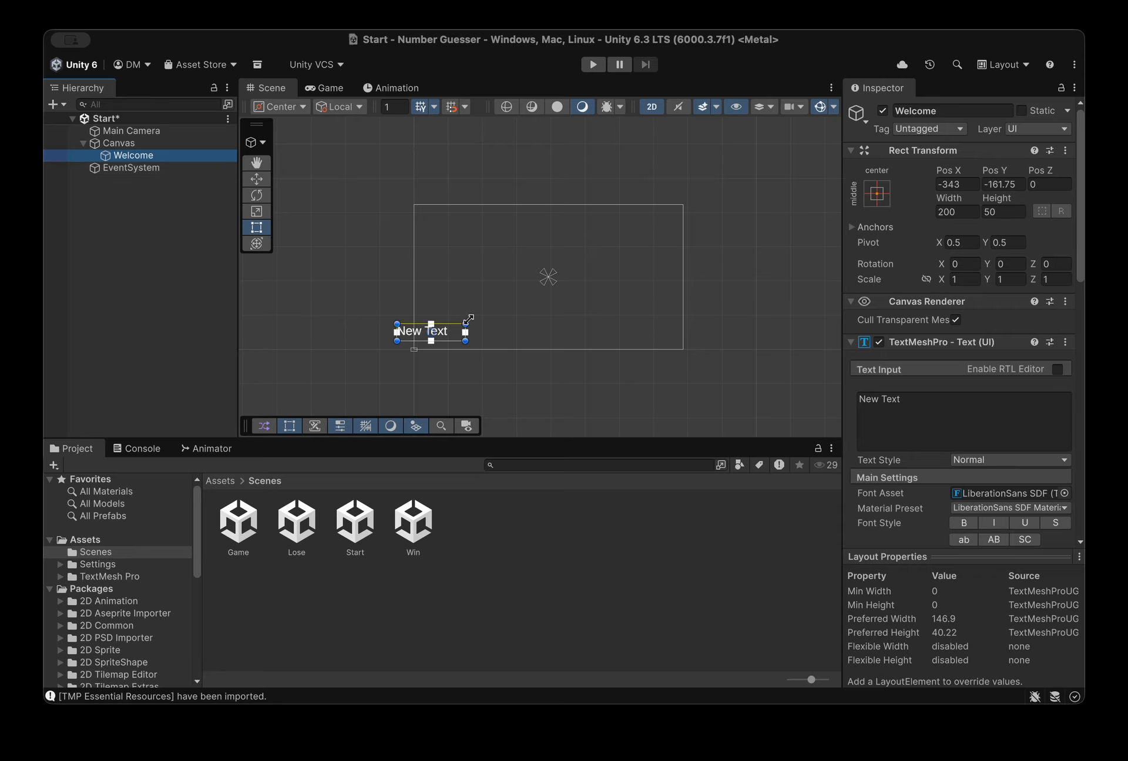
# Set the Welcome object's displayed text to "Welcome to Number Guesser!"
pyautogui.click(946, 394)
pyautogui.write('Welcome')
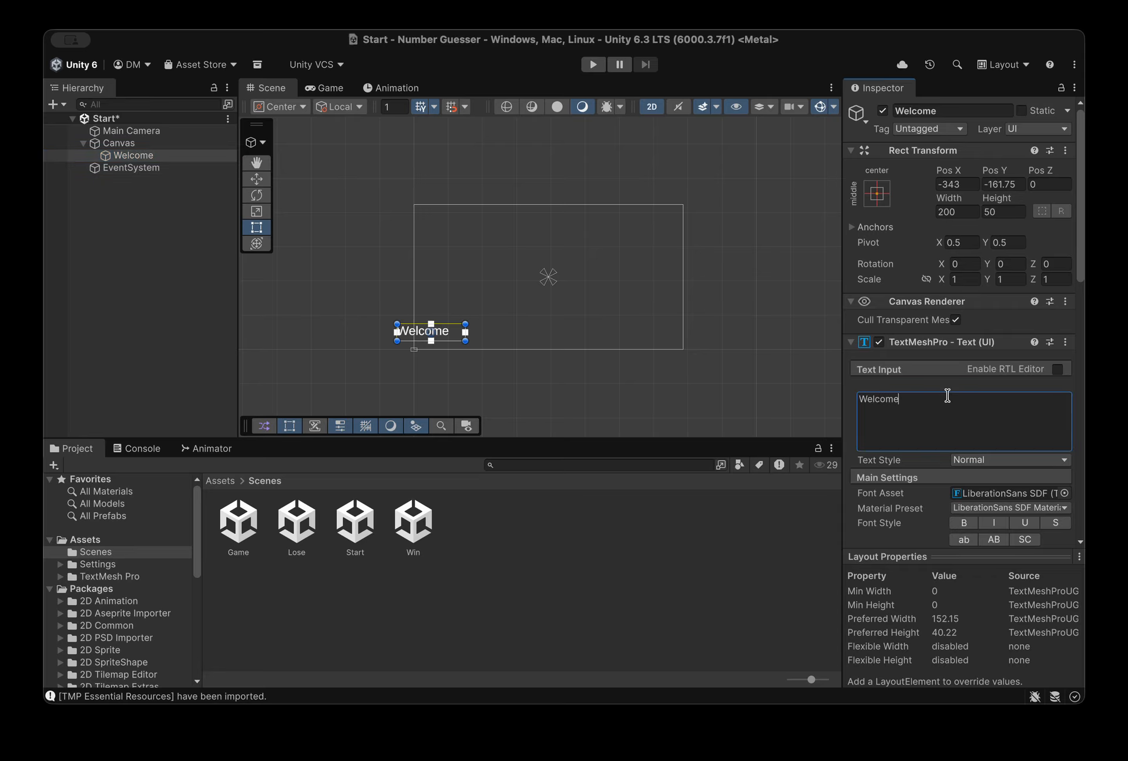
pyautogui.write(' to Number Guesser!')
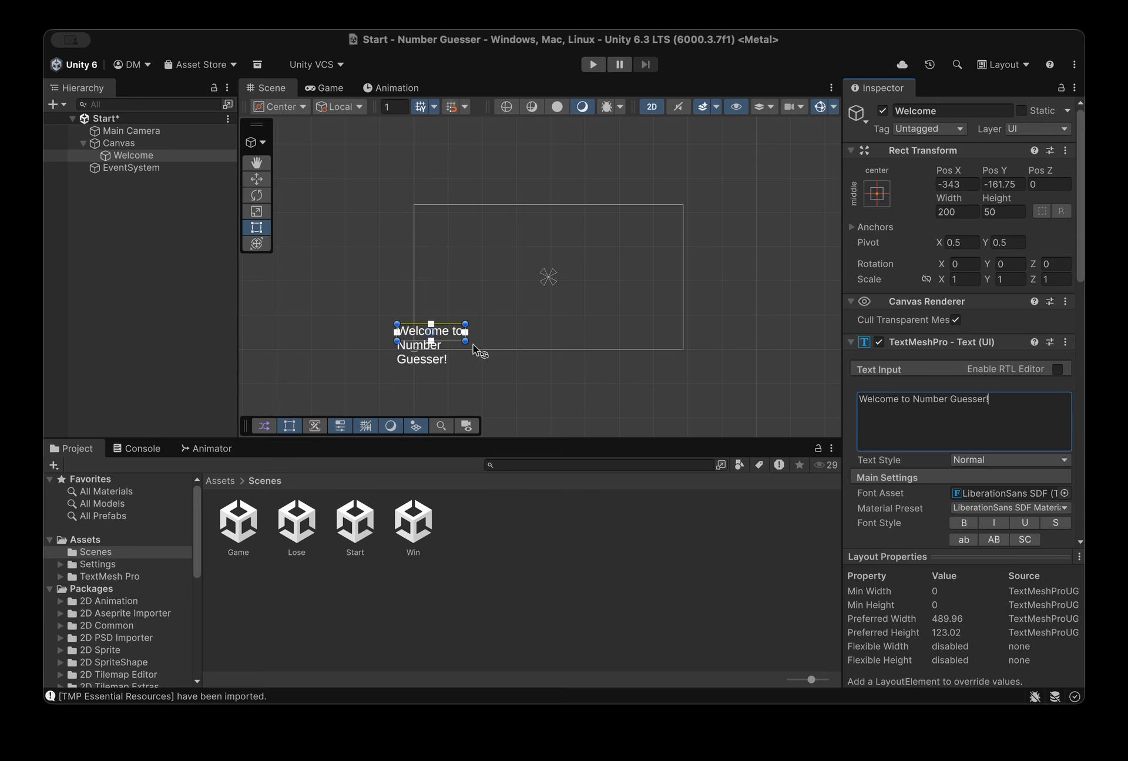
# Move the Welcome text freehand to near the middle of the canvas, at about X 20, Y 22
pyautogui.click(433, 329)
pyautogui.press('w')
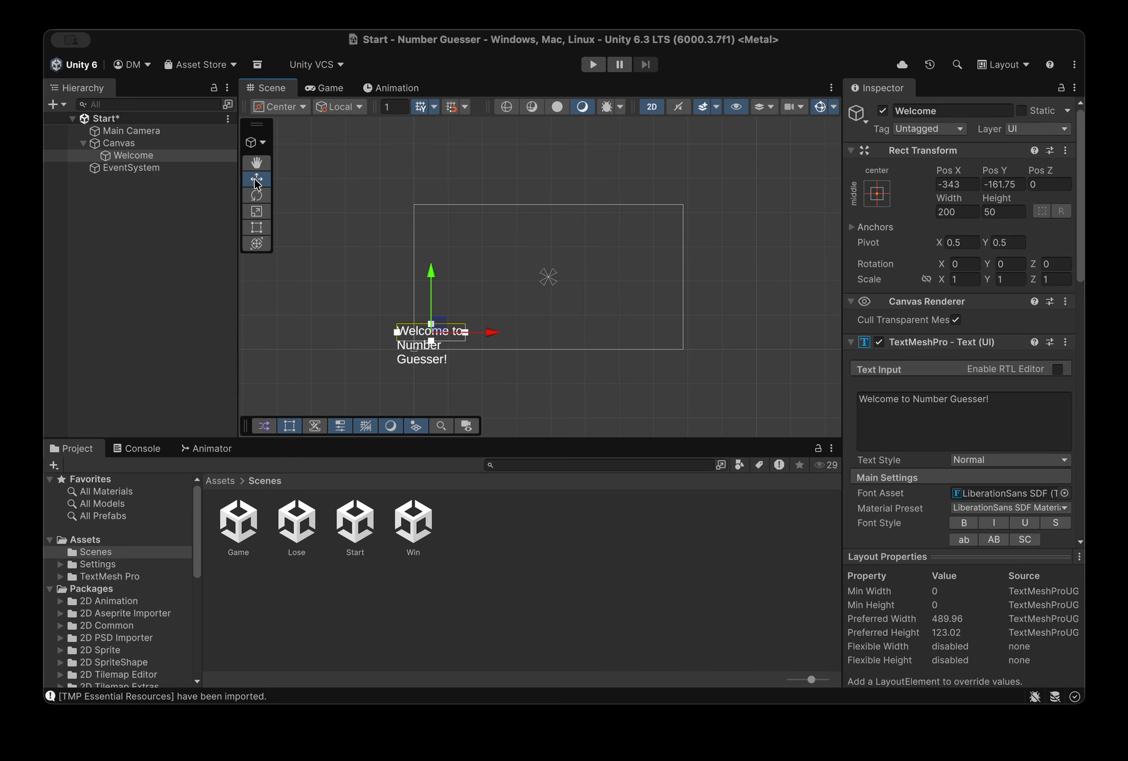
pyautogui.moveTo(440, 330); pyautogui.dragTo(563, 266)
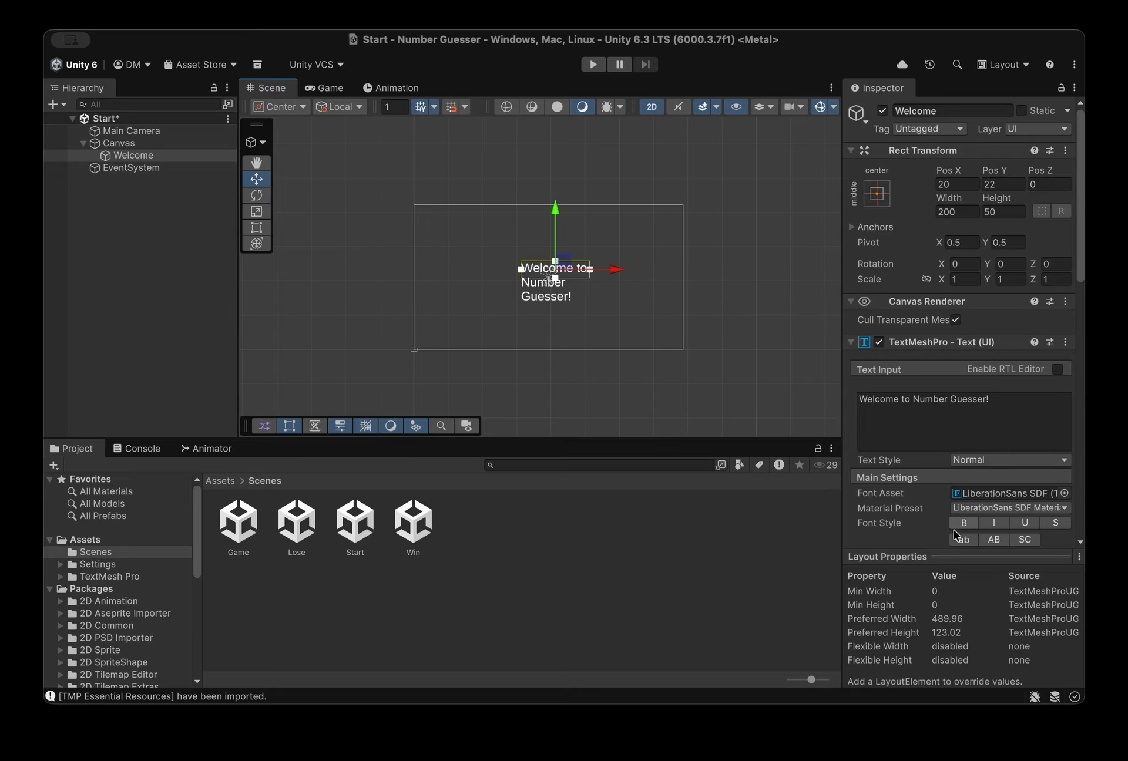
# Align the Welcome text to the center horizontally and to the middle vertically within its box
pyautogui.scroll(-10, 957, 531)
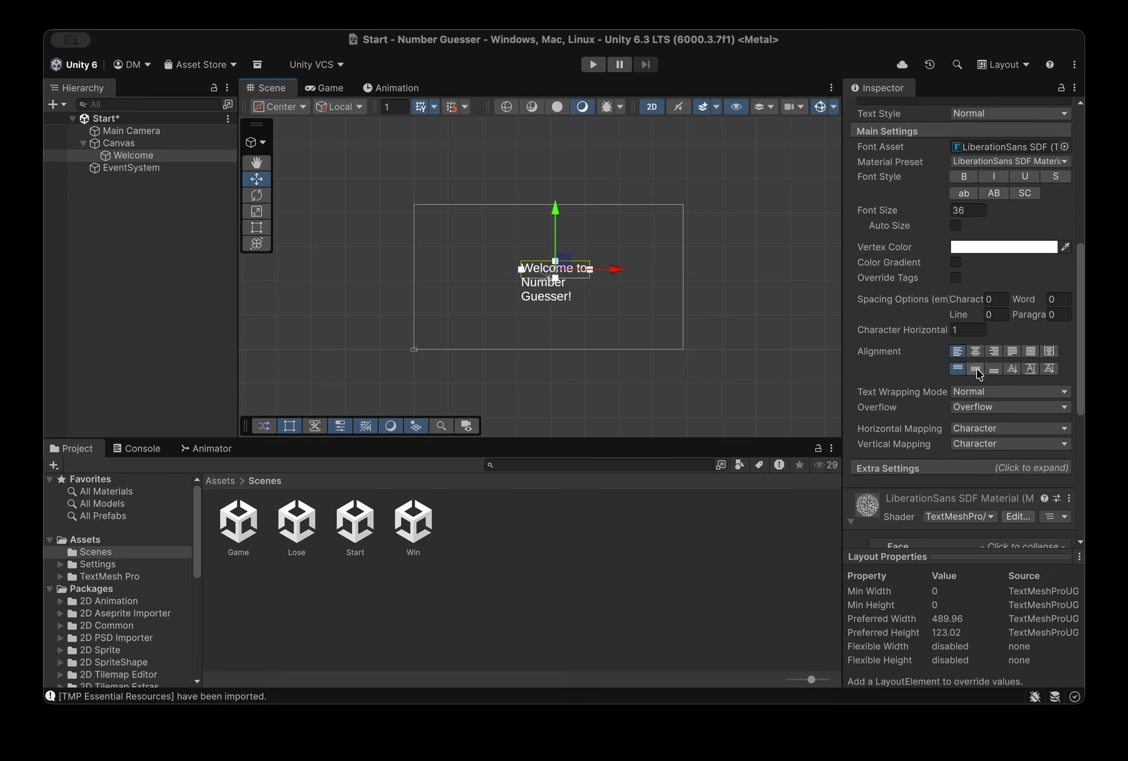
pyautogui.click(976, 370)
pyautogui.click(975, 351)
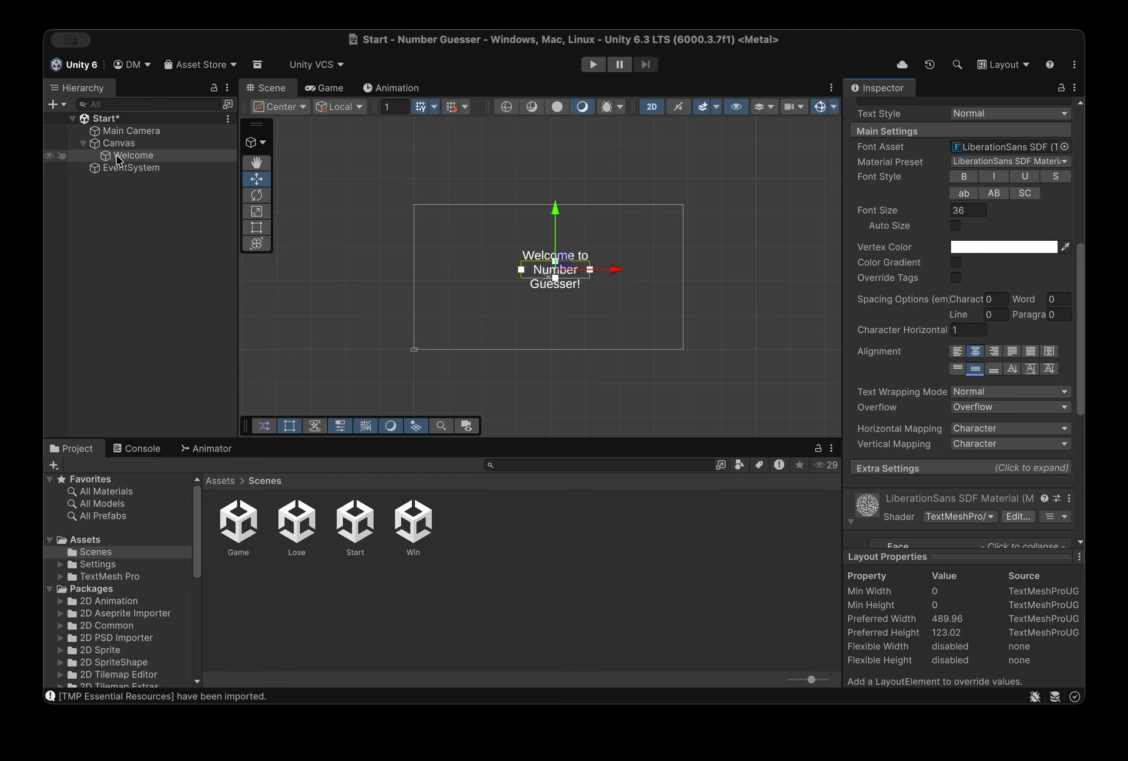
# Add a second TextMeshPro text under the Canvas and name it Subtitle
pyautogui.rightClick(122, 189)
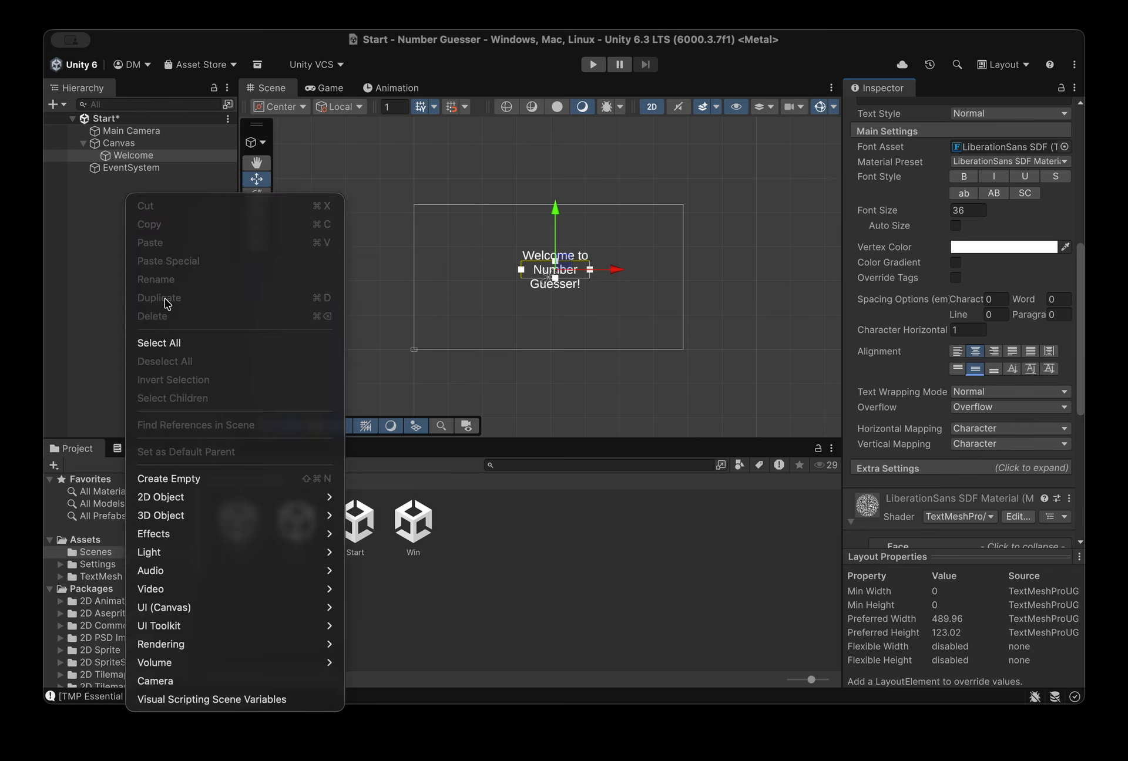
pyautogui.moveTo(221, 608)
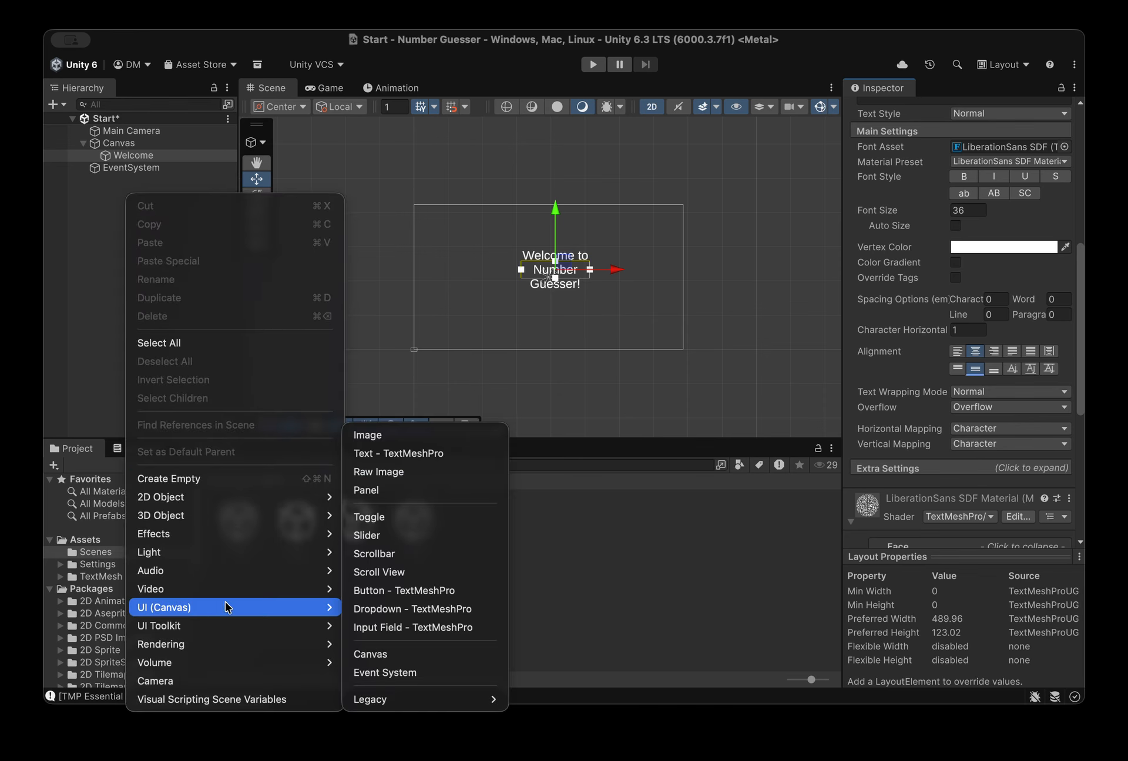
pyautogui.click(398, 453)
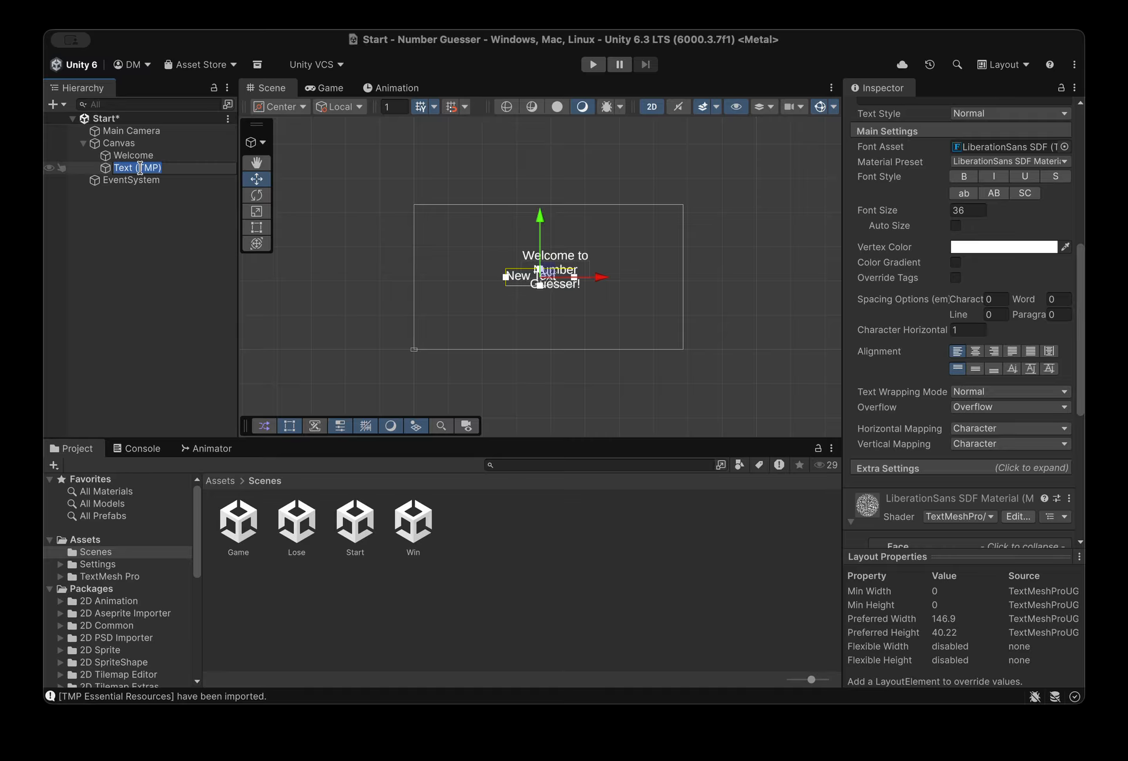
pyautogui.rightClick(140, 168)
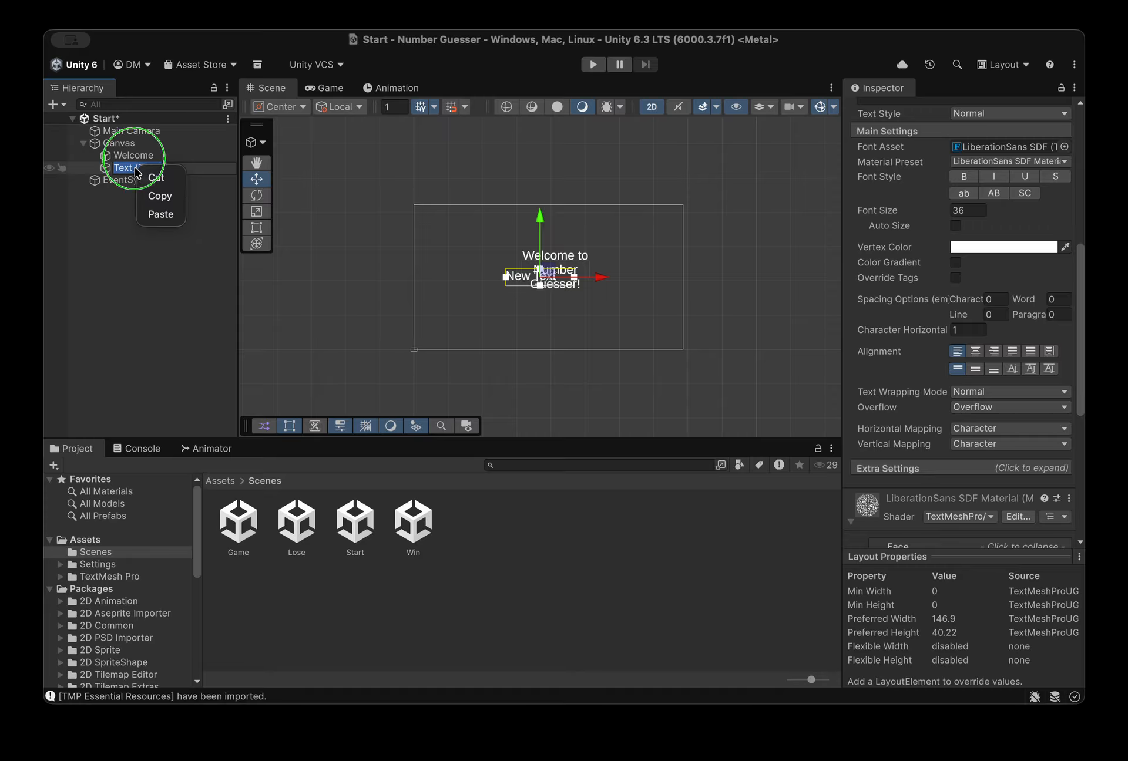
pyautogui.press('Escape')
pyautogui.write('Su')
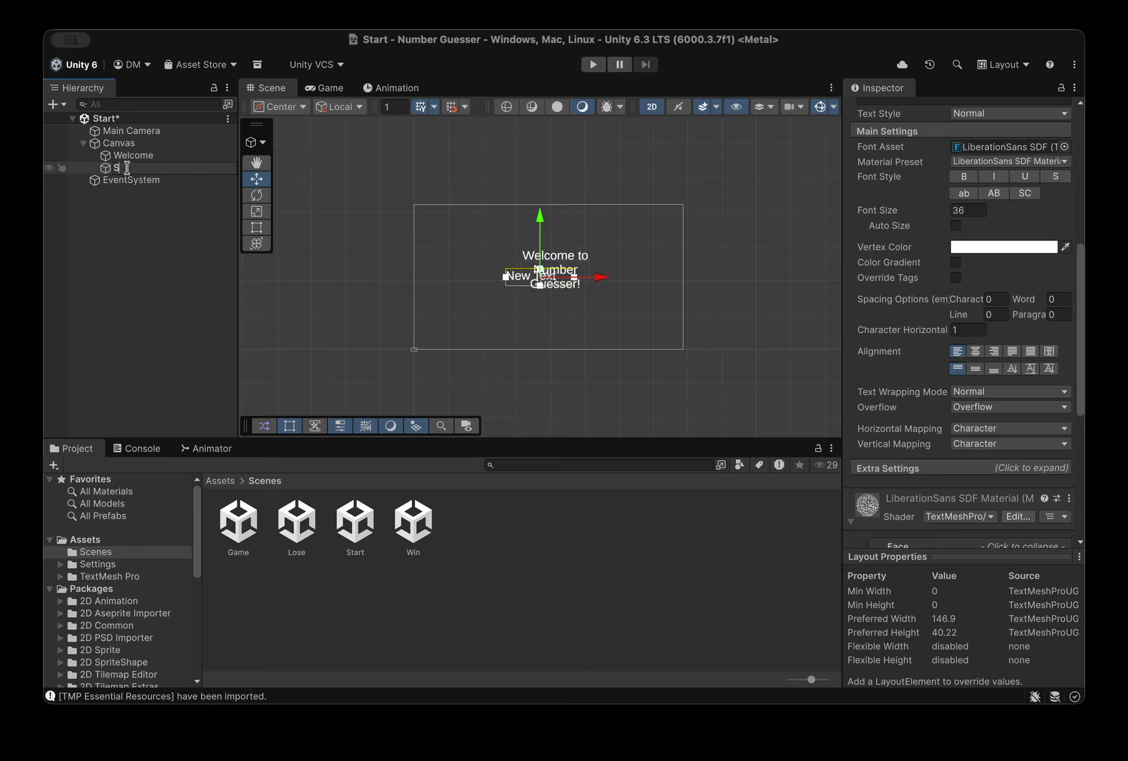
pyautogui.write('btitle')
pyautogui.press('Return')
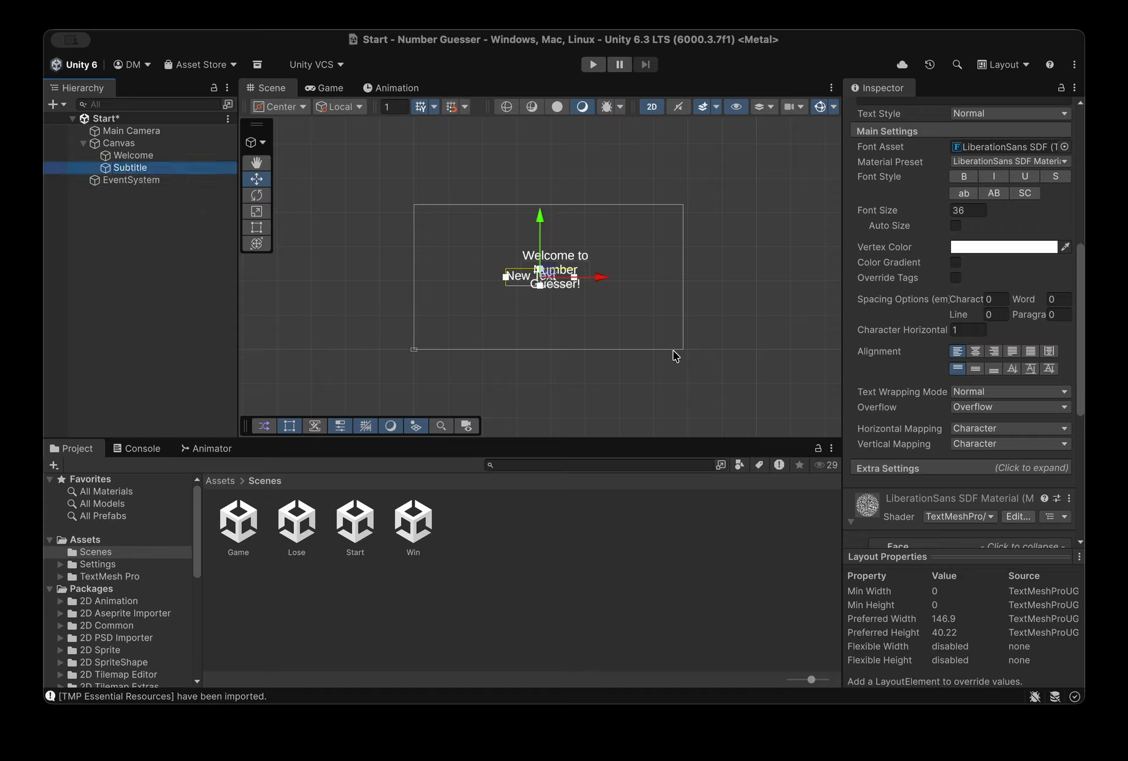
# Set the Subtitle object's displayed text to "Guess a number between 1 and 1000..."
pyautogui.scroll(5, 957, 311)
pyautogui.click(934, 320)
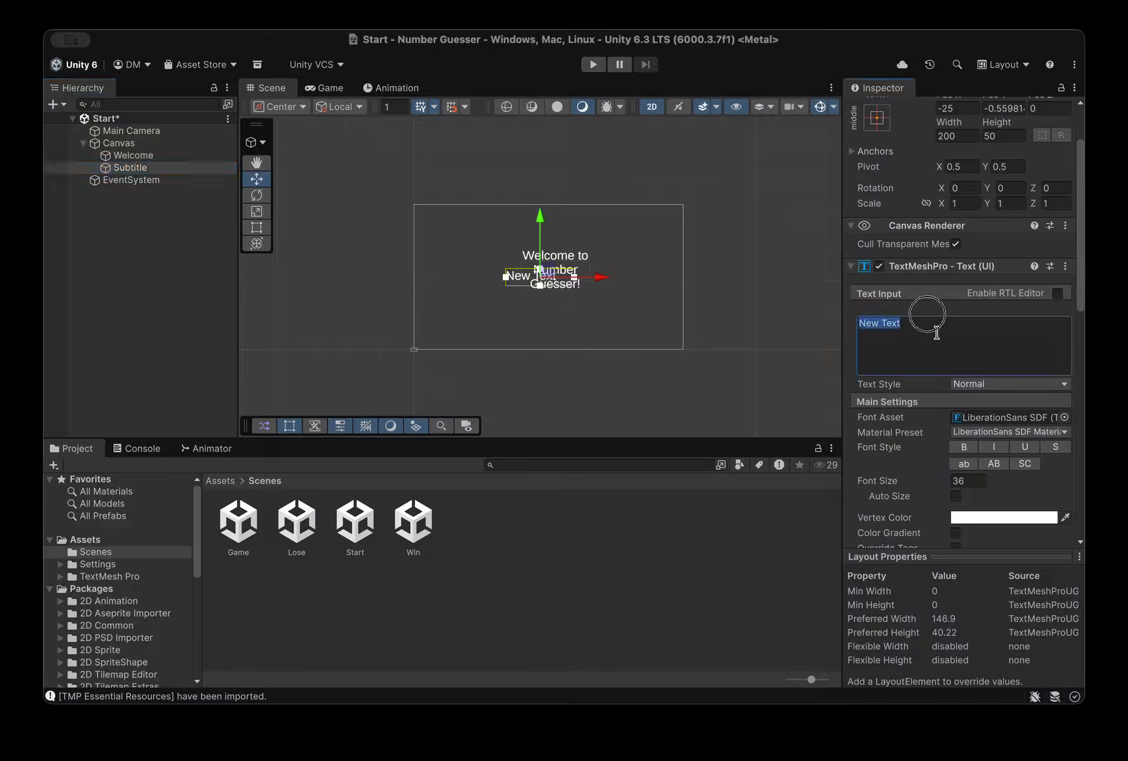
pyautogui.write('G')
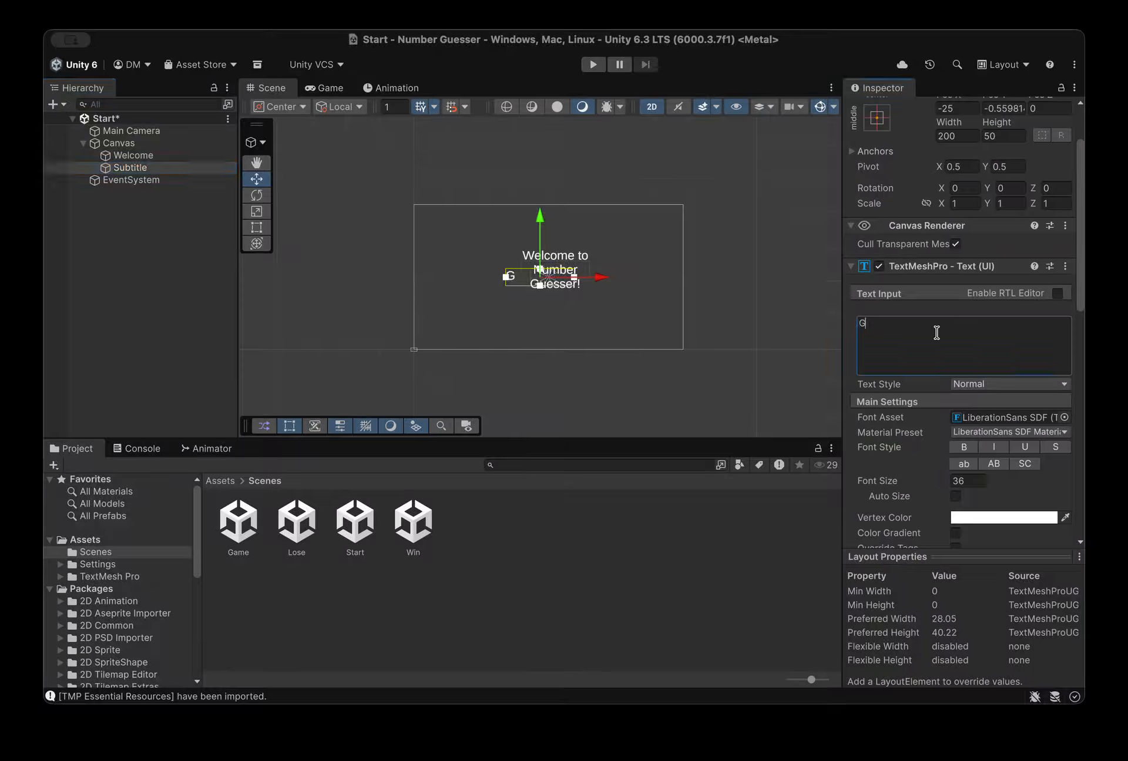
pyautogui.write('uess a Number')
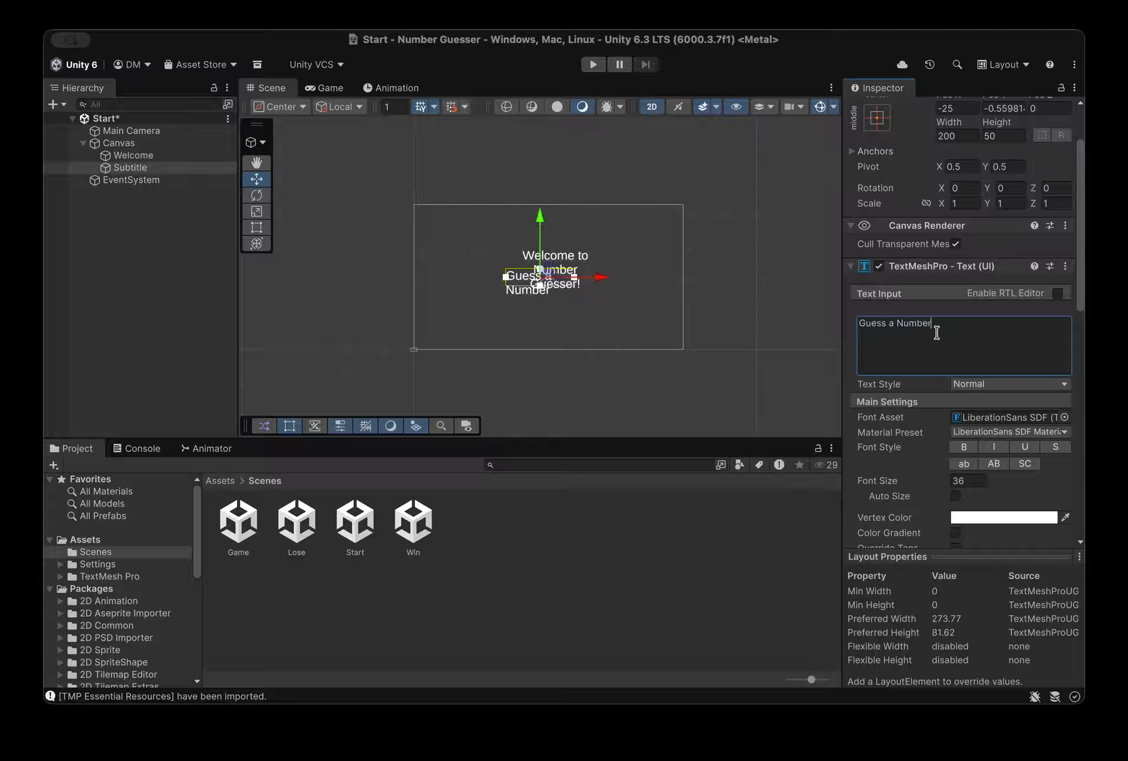
pyautogui.press('super+a')
pyautogui.write('Guess a num')
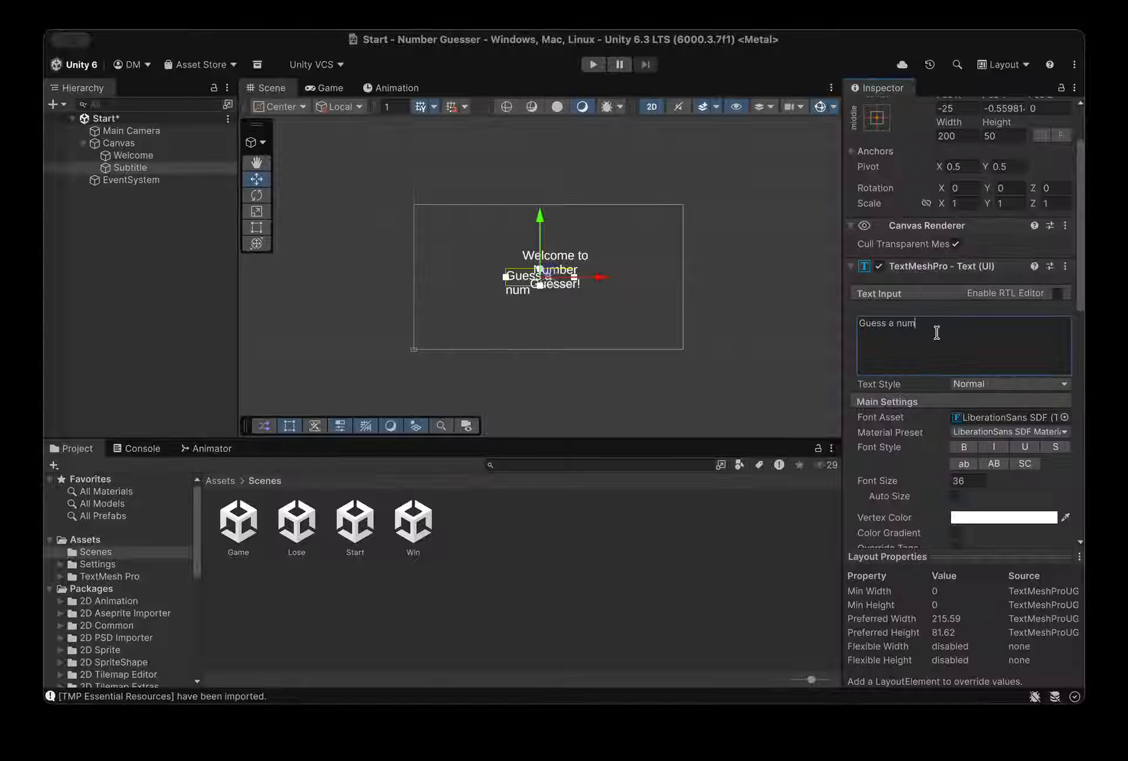
pyautogui.write('ber between 1')
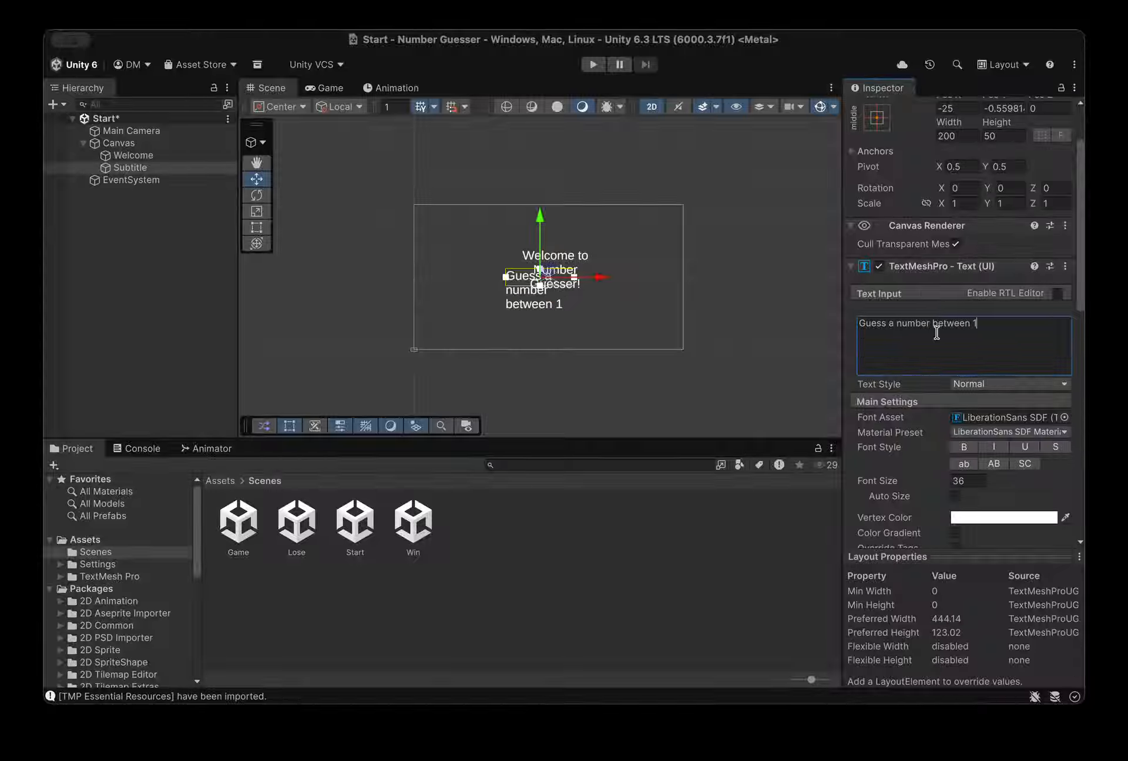
pyautogui.write(' and 1000...')
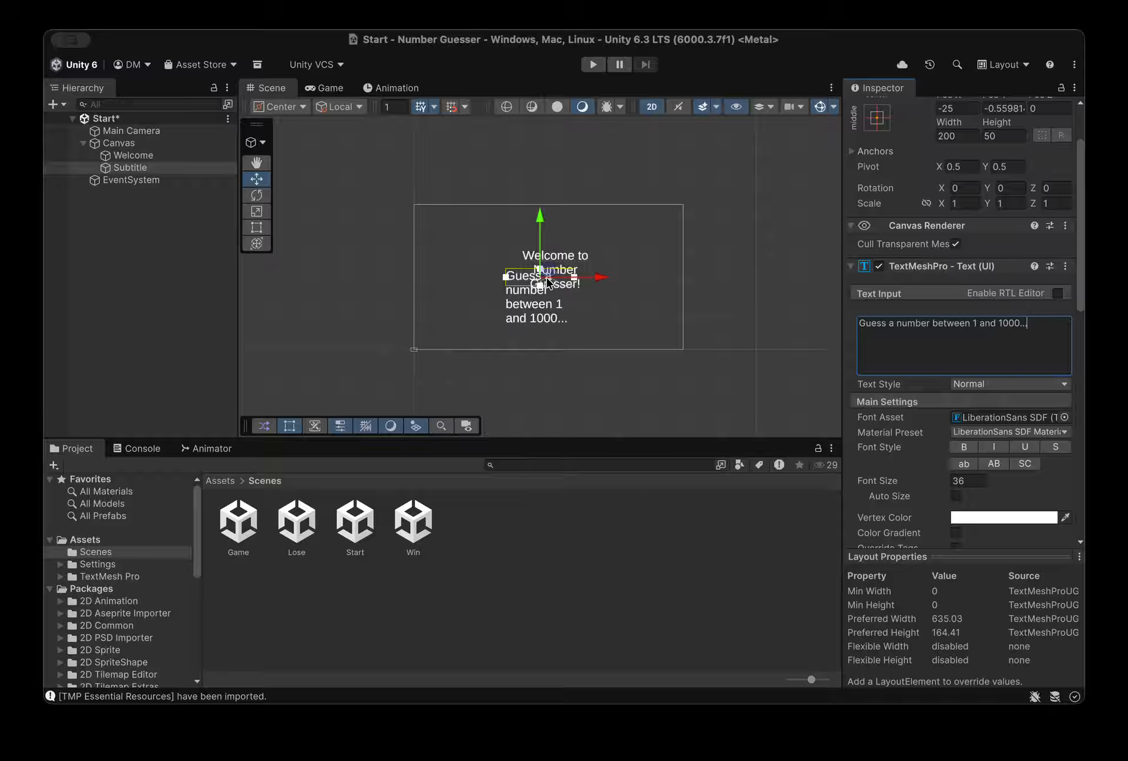
# Align the Subtitle text to center and middle, and resize its box to about 375 by 164 at about X 0, Y -85
pyautogui.click(141, 169)
pyautogui.scroll(-10, 957, 418)
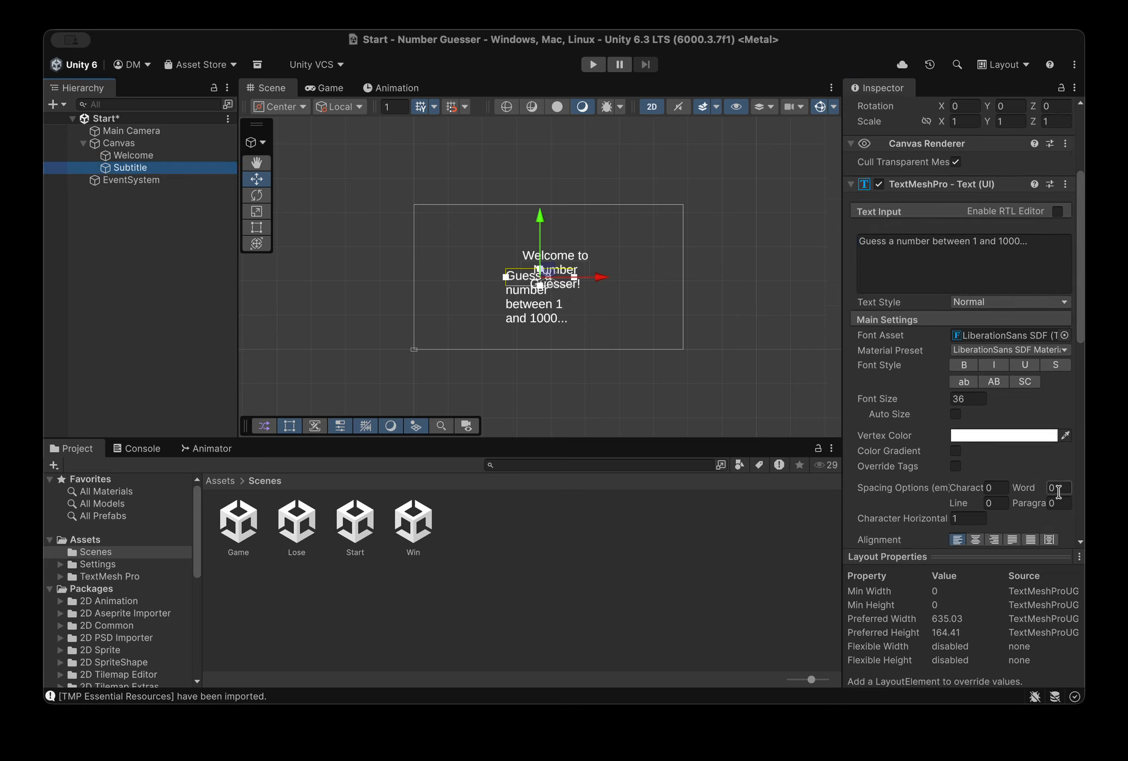
pyautogui.click(976, 324)
pyautogui.click(975, 341)
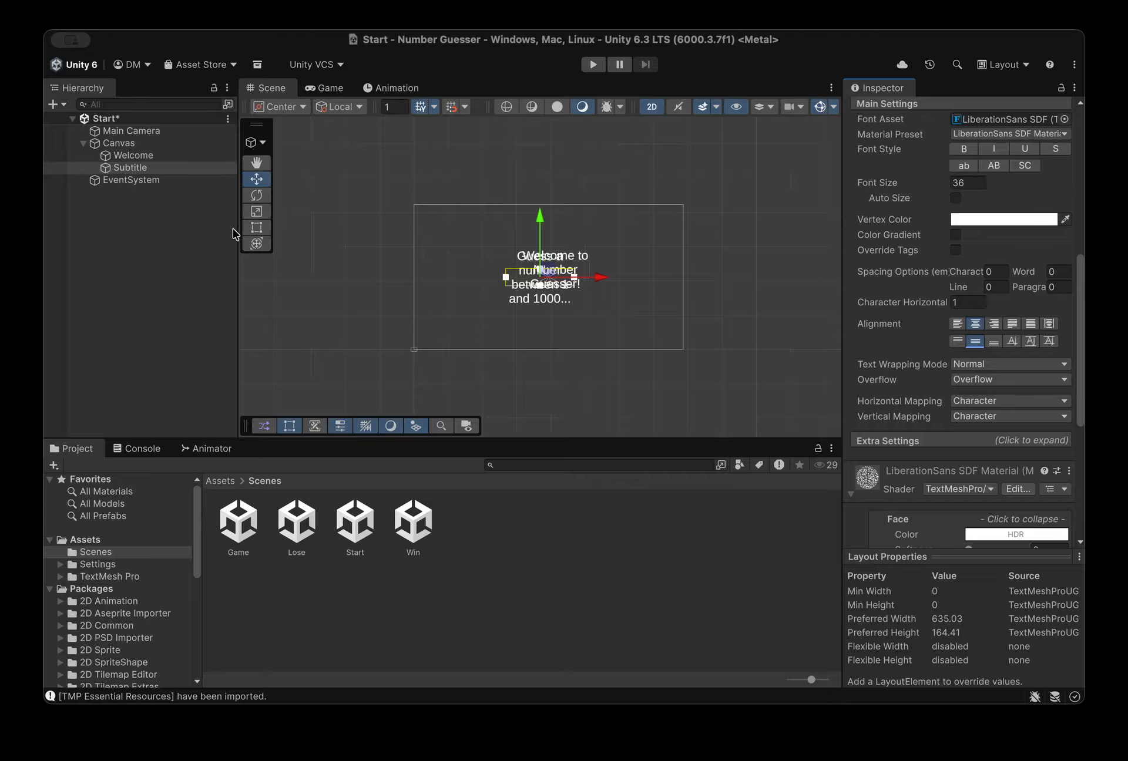
pyautogui.click(259, 229)
pyautogui.moveTo(574, 287); pyautogui.dragTo(560, 324)
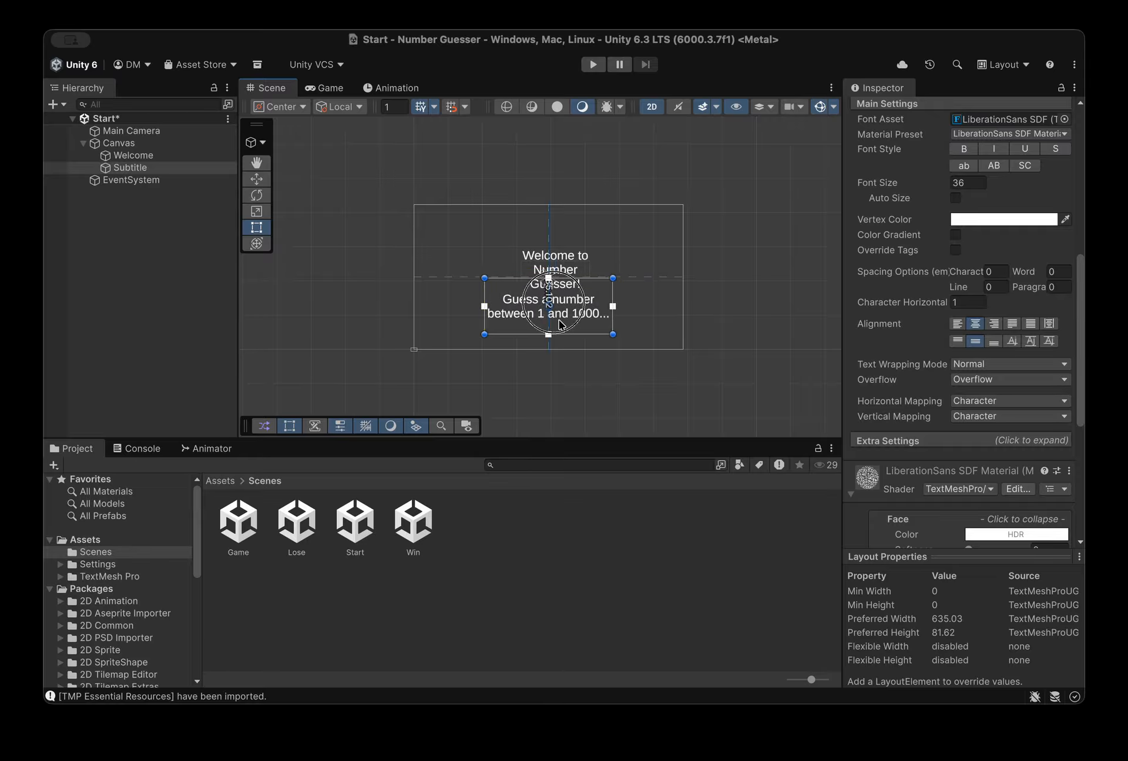
# Set the Welcome text's font size to 48
pyautogui.click(562, 259)
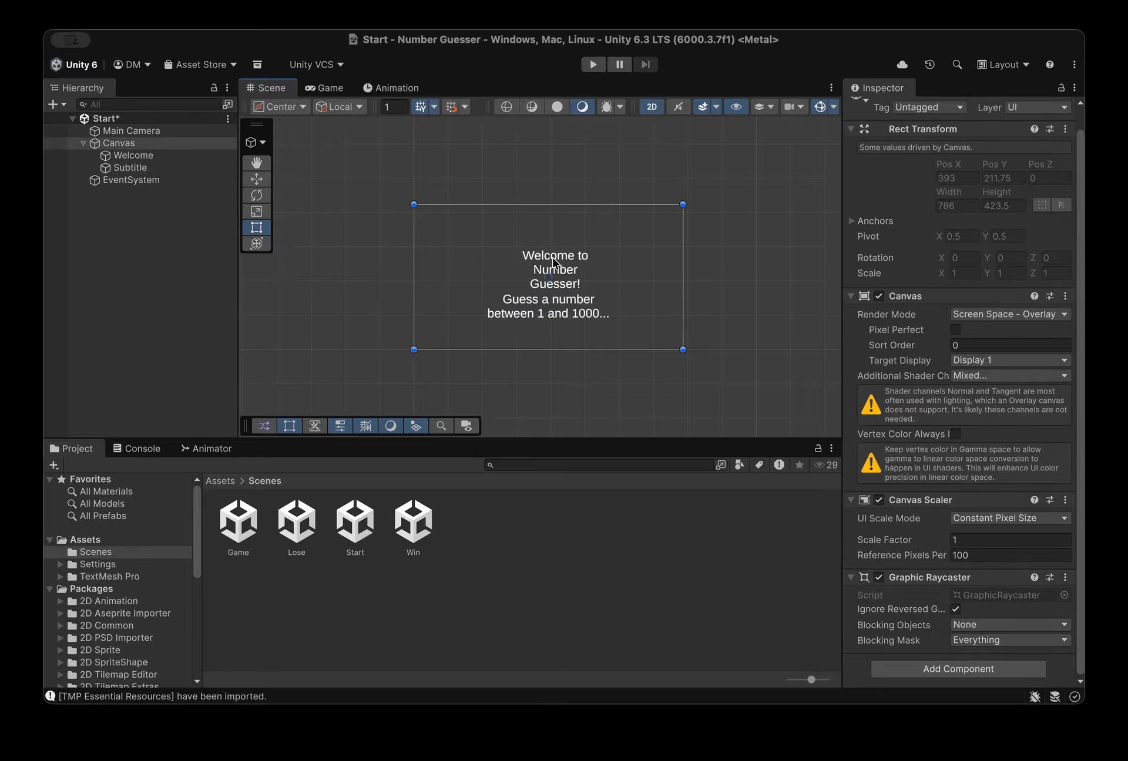
pyautogui.click(134, 155)
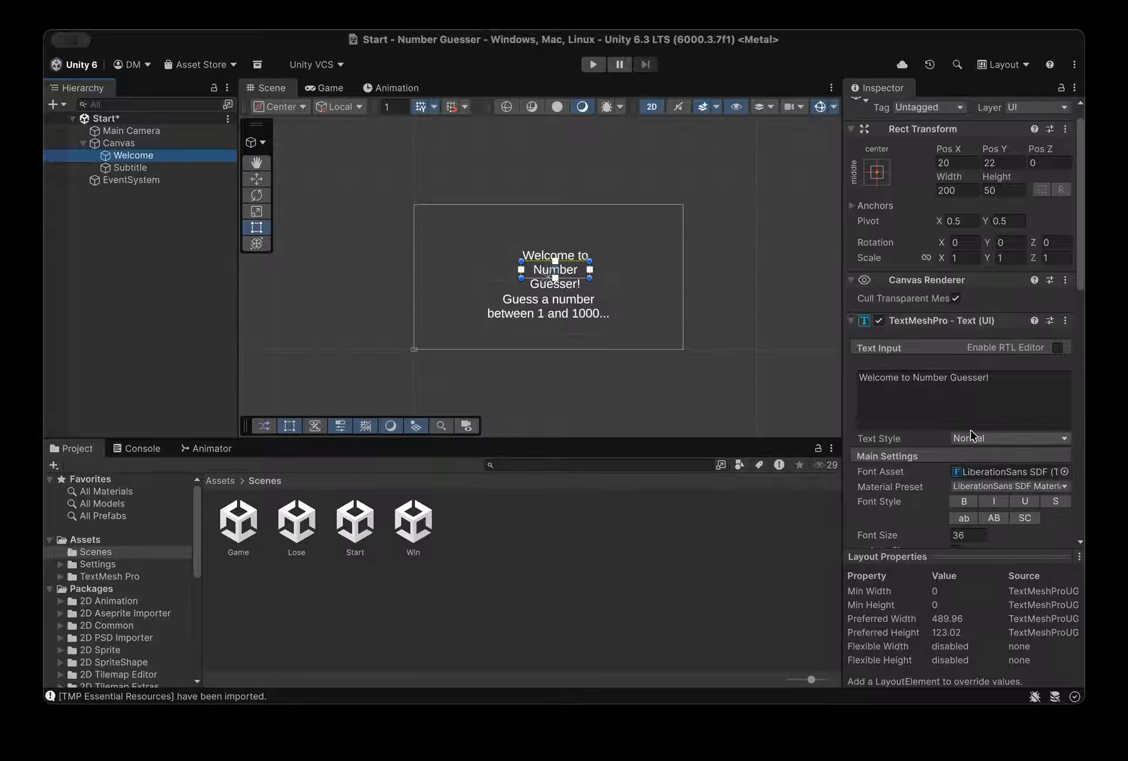
pyautogui.click(968, 535)
pyautogui.write('48')
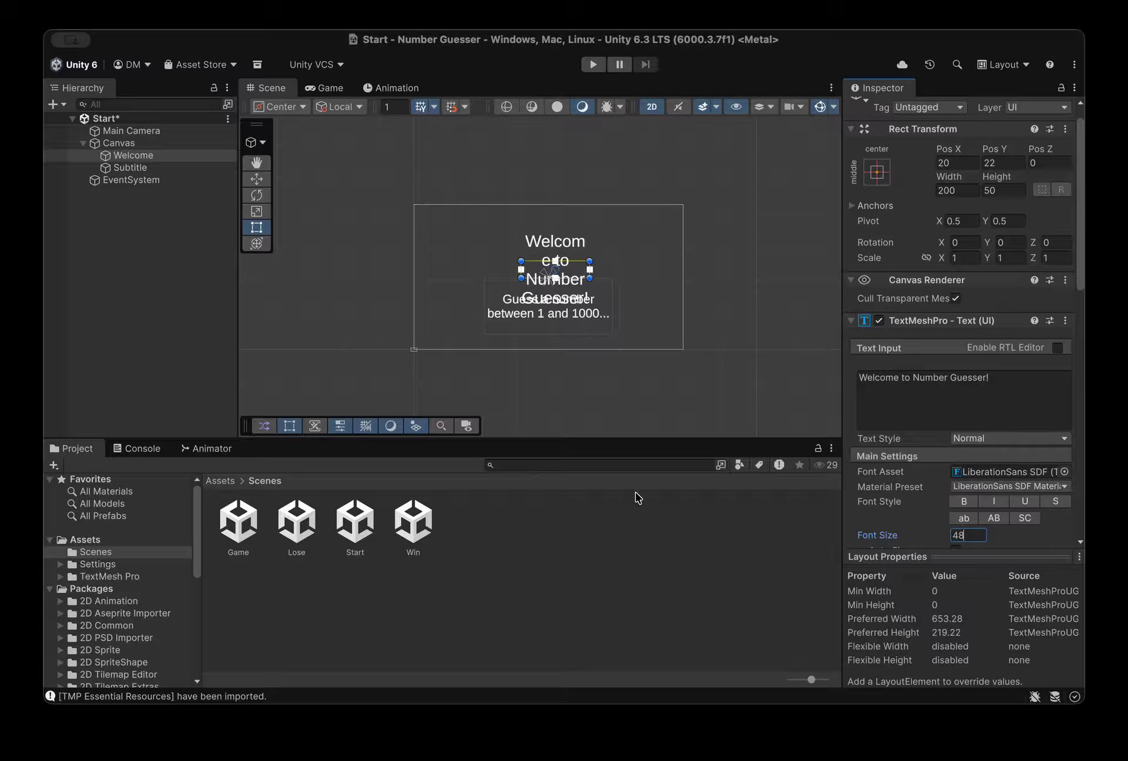
# Resize the Welcome text's box to about 307 by 102, place it at about X 0, Y 48, and save the Start scene
pyautogui.moveTo(521, 261); pyautogui.dragTo(484, 244)
pyautogui.moveTo(559, 264); pyautogui.dragTo(576, 264)
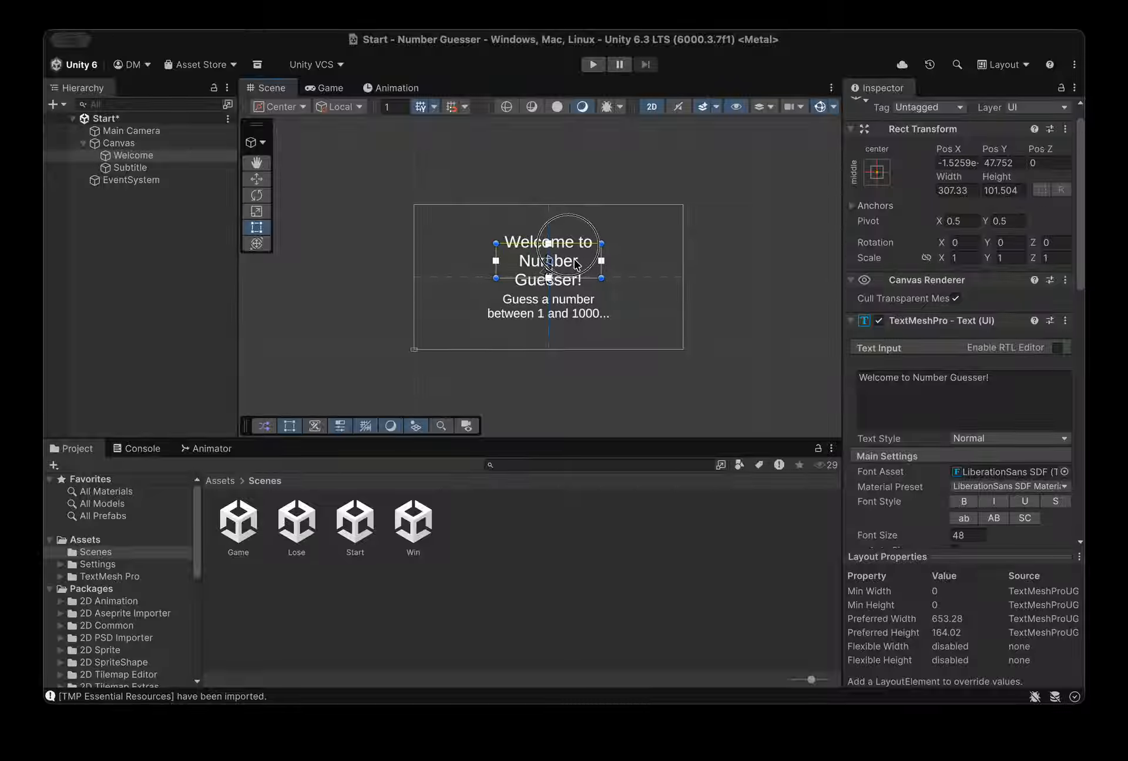
pyautogui.click(559, 305)
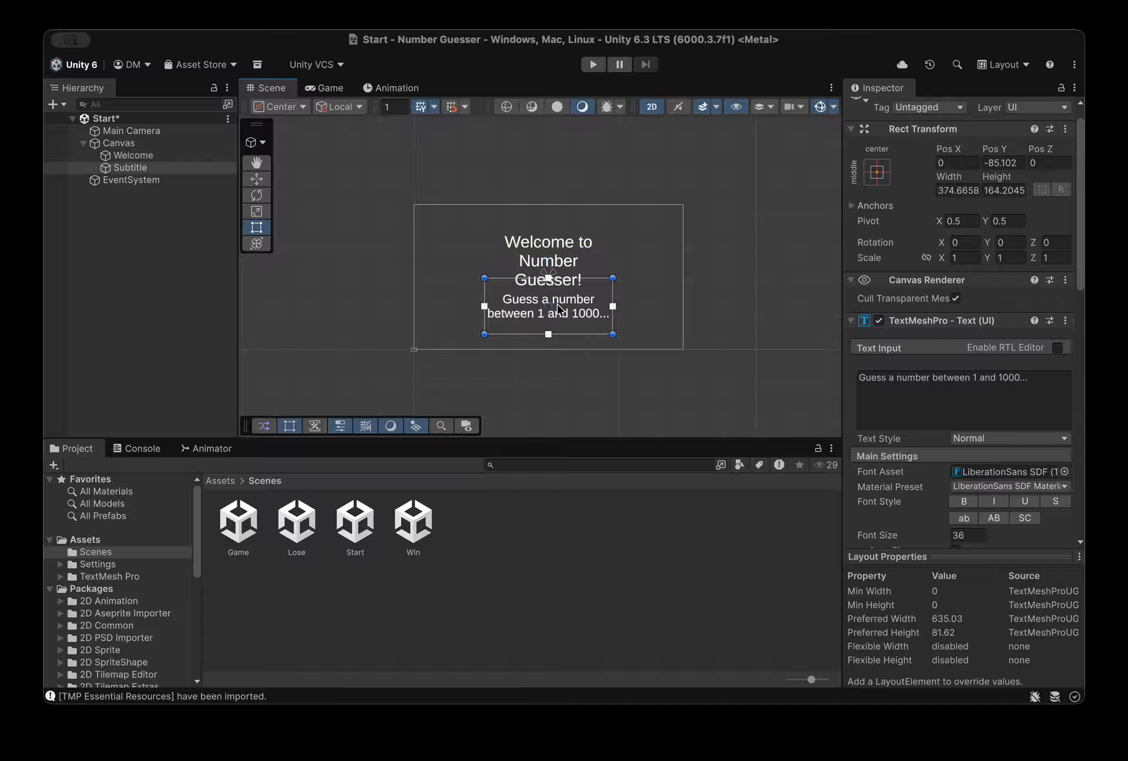
pyautogui.click(642, 294)
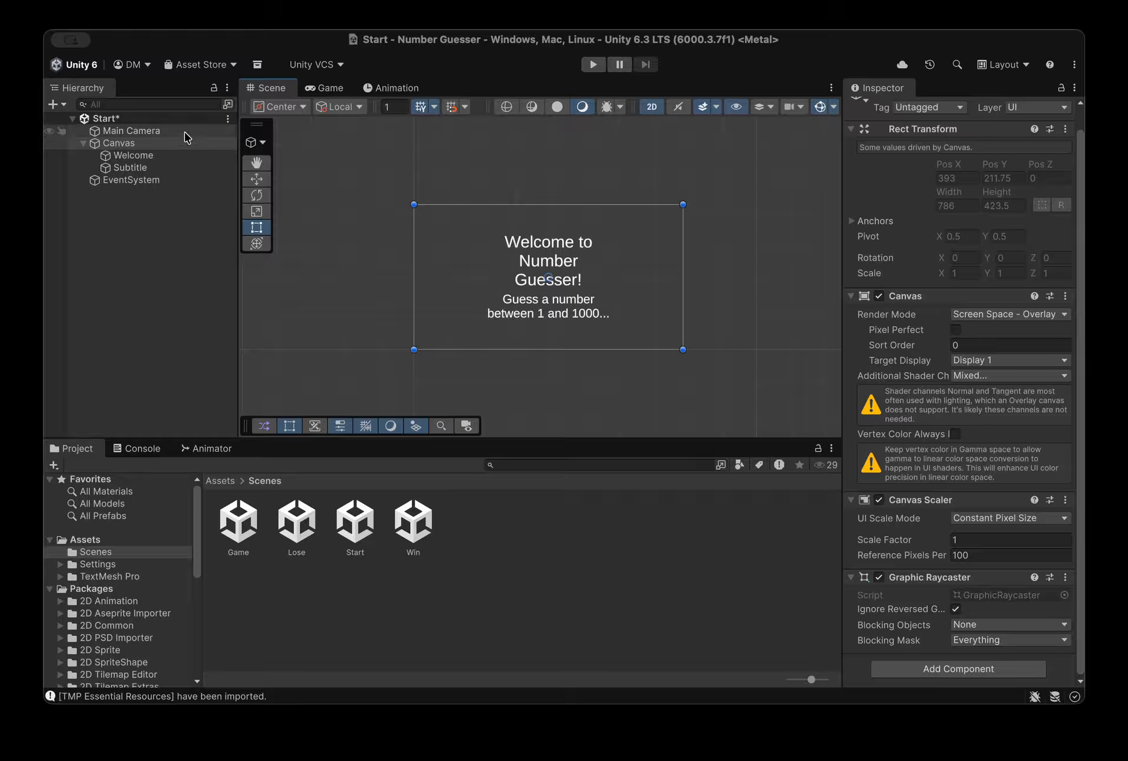
pyautogui.press('super+s')
# Change the Start scene's Main Camera background color to orange and save the scene
pyautogui.click(157, 130)
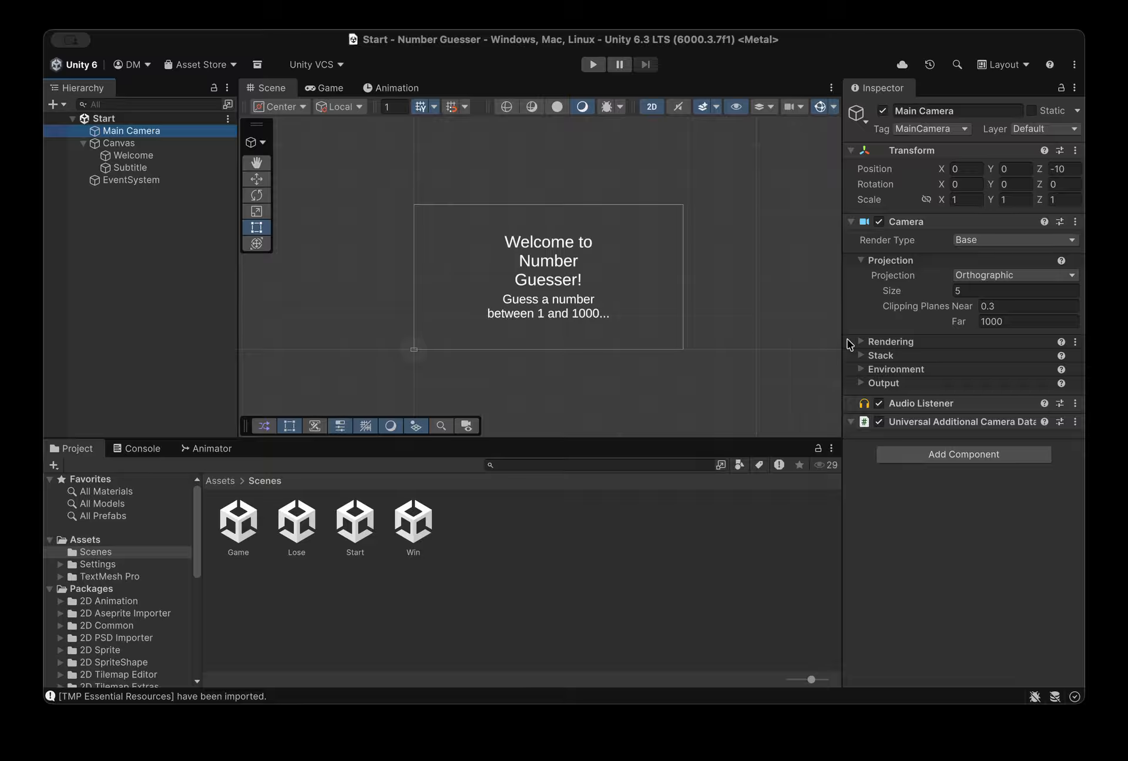
pyautogui.click(860, 369)
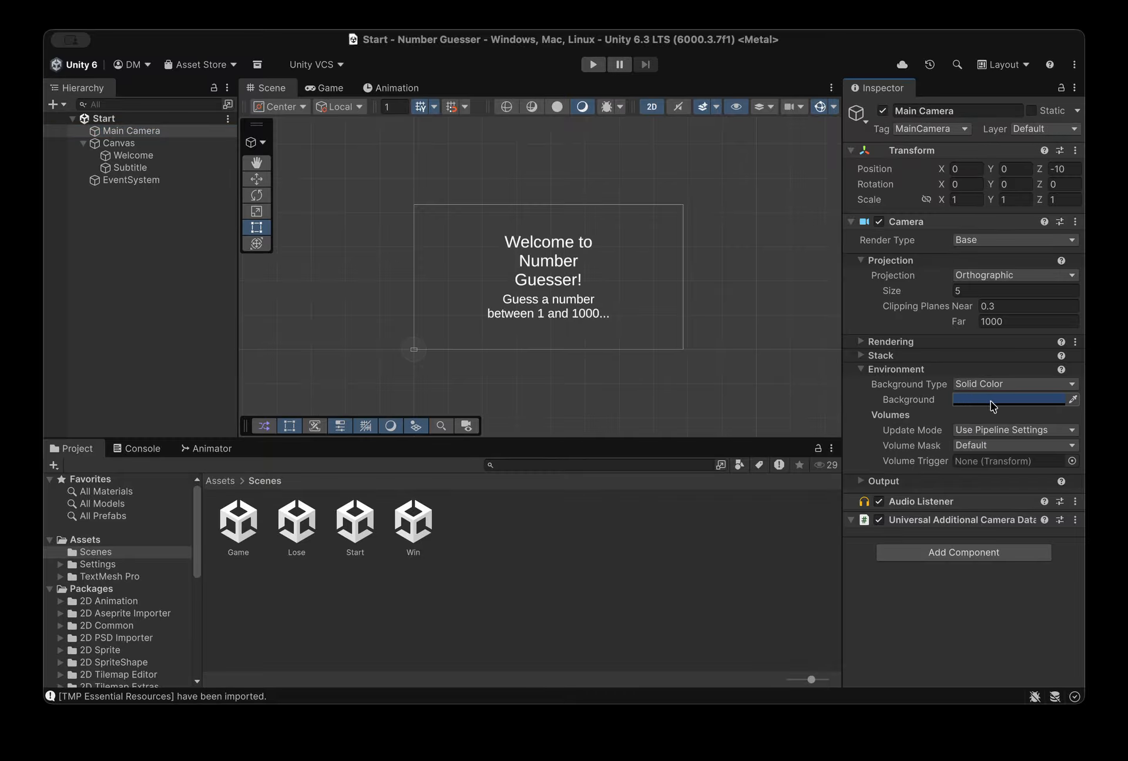
pyautogui.moveTo(1020, 368); pyautogui.dragTo(998, 337)
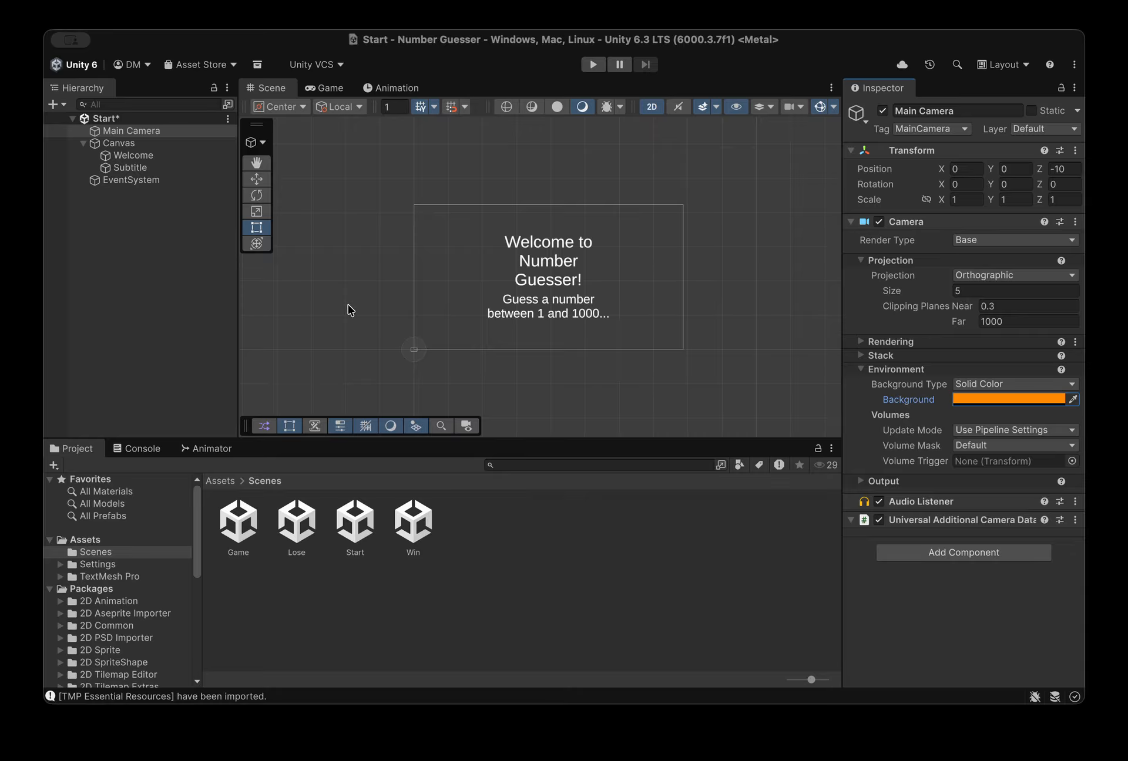
pyautogui.press('super+s')
# Open the Lose scene and give its Main Camera a Solid Color background in the same orange as the Start scene
pyautogui.click(303, 523)
pyautogui.doubleClick(303, 522)
pyautogui.click(154, 132)
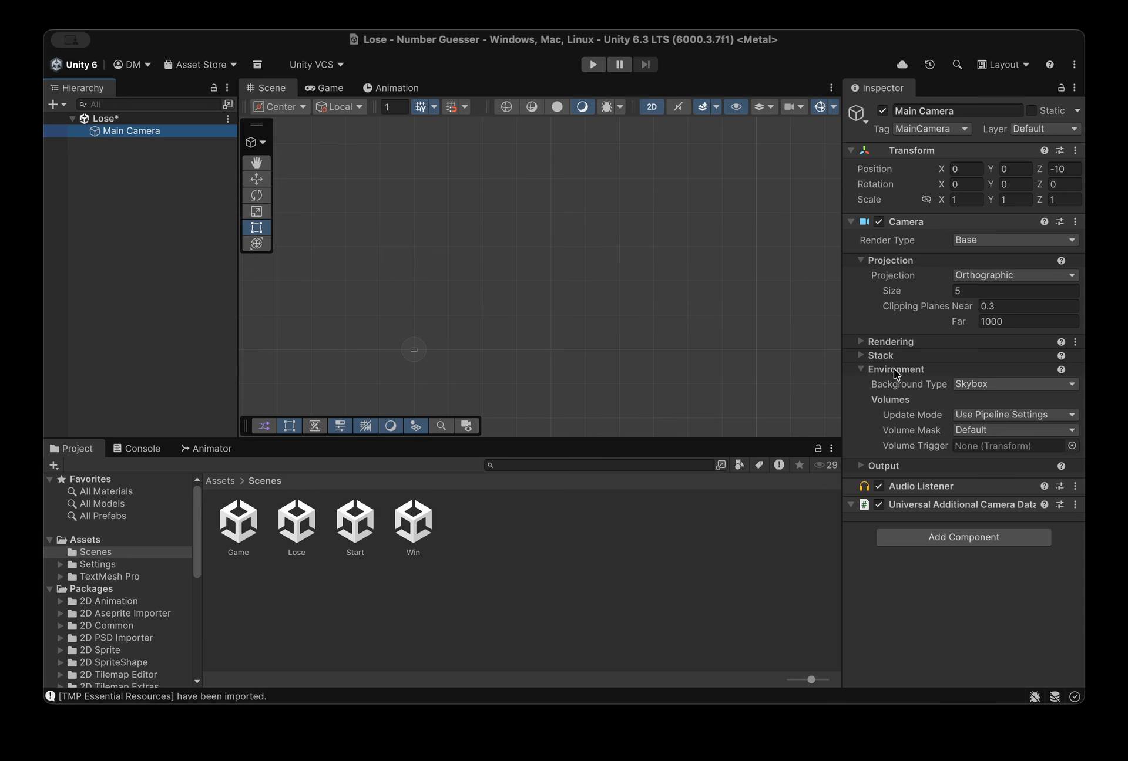
pyautogui.click(995, 387)
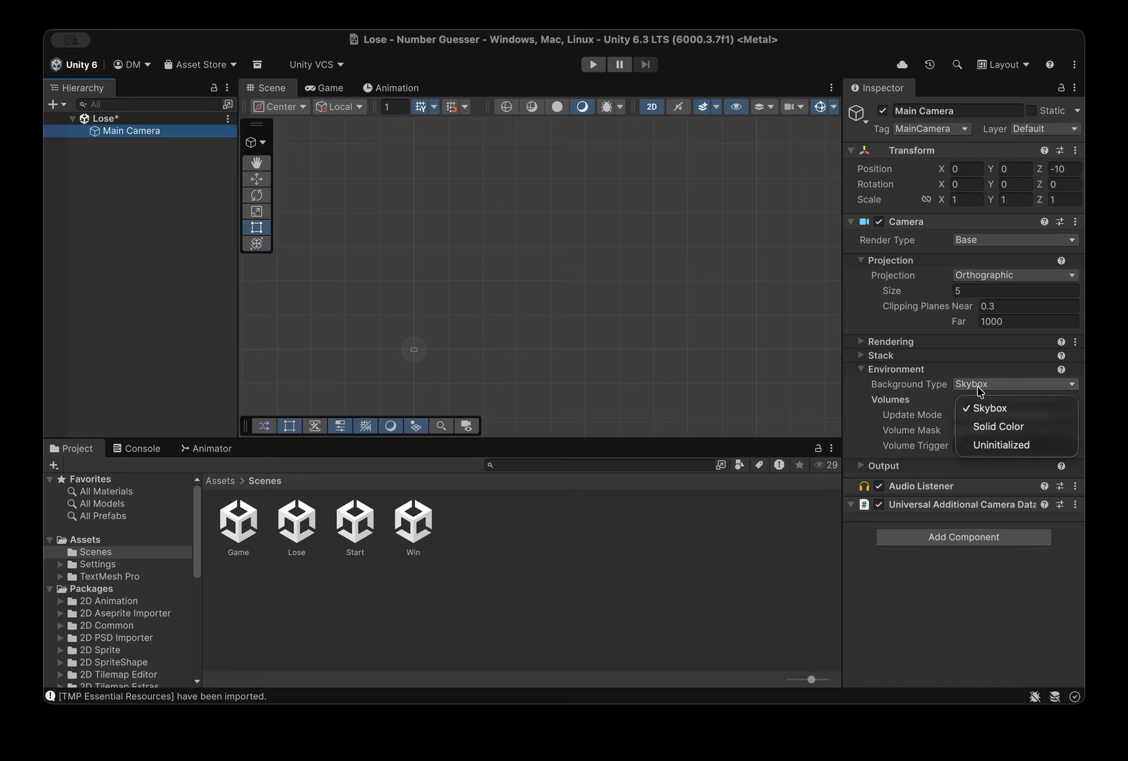
pyautogui.click(998, 426)
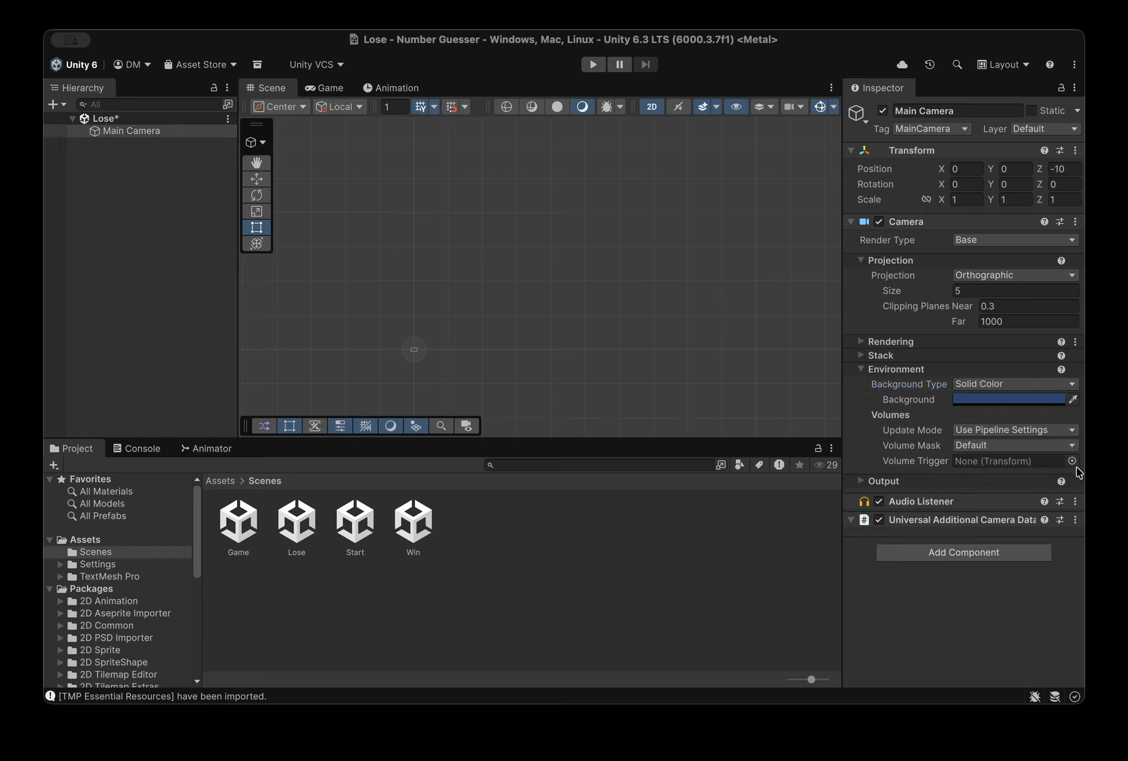
pyautogui.click(1072, 543)
pyautogui.press('super+v')
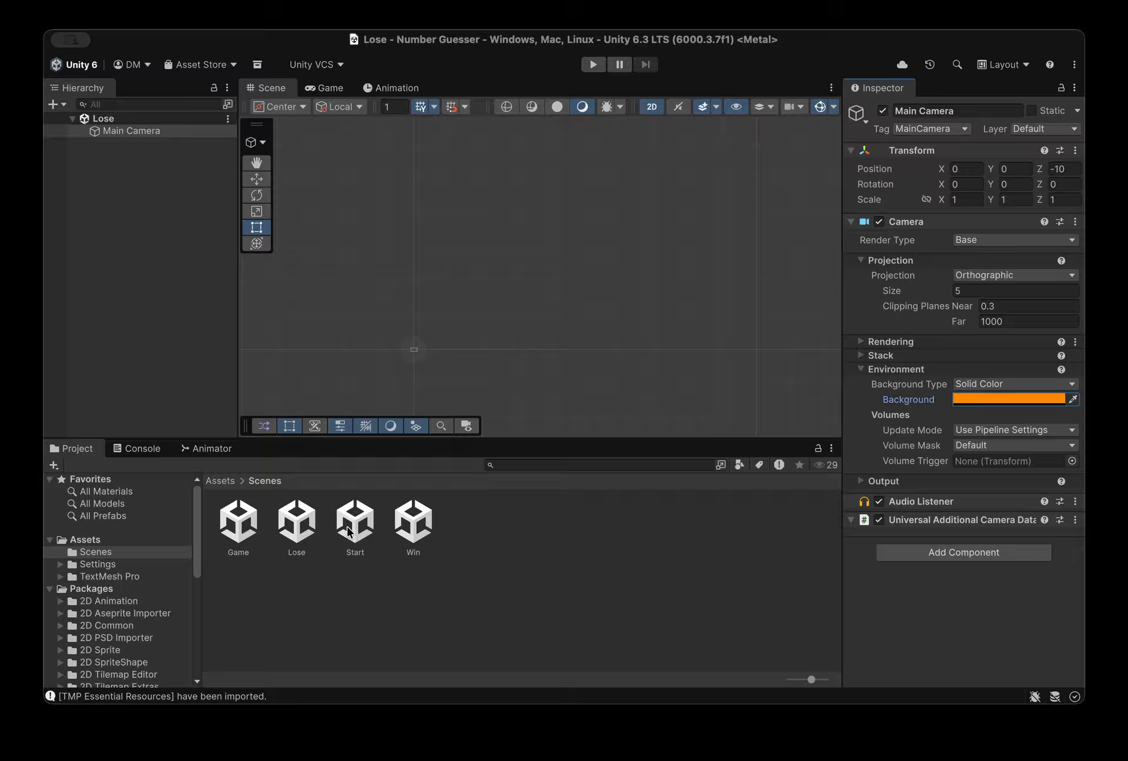
# Check the Main Camera background settings in the Lose scene and in the Start scene
pyautogui.click(297, 521)
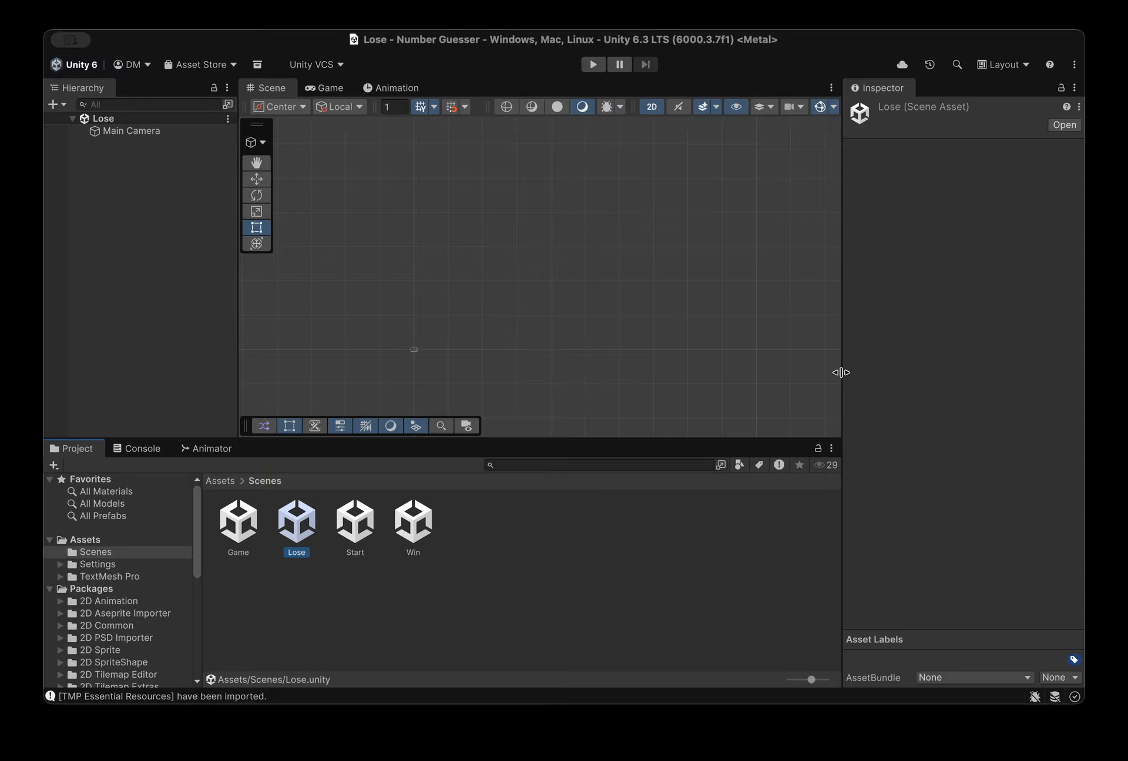
pyautogui.click(146, 132)
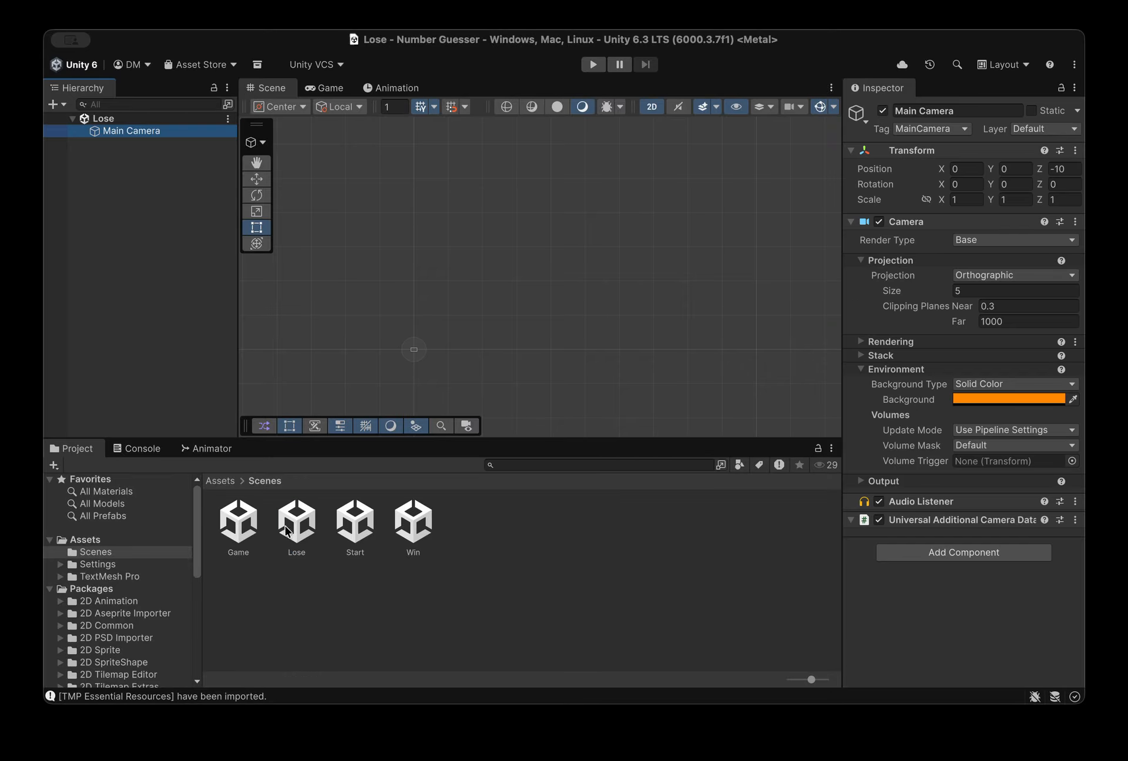
pyautogui.doubleClick(356, 528)
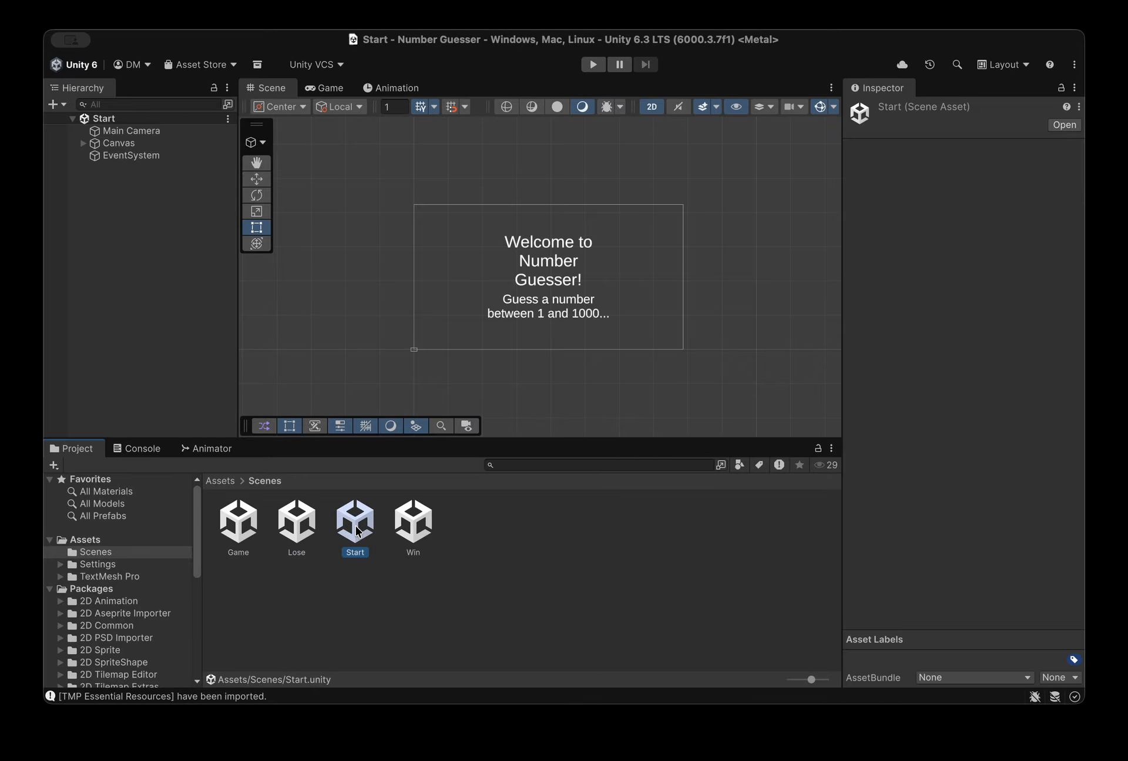
pyautogui.click(132, 130)
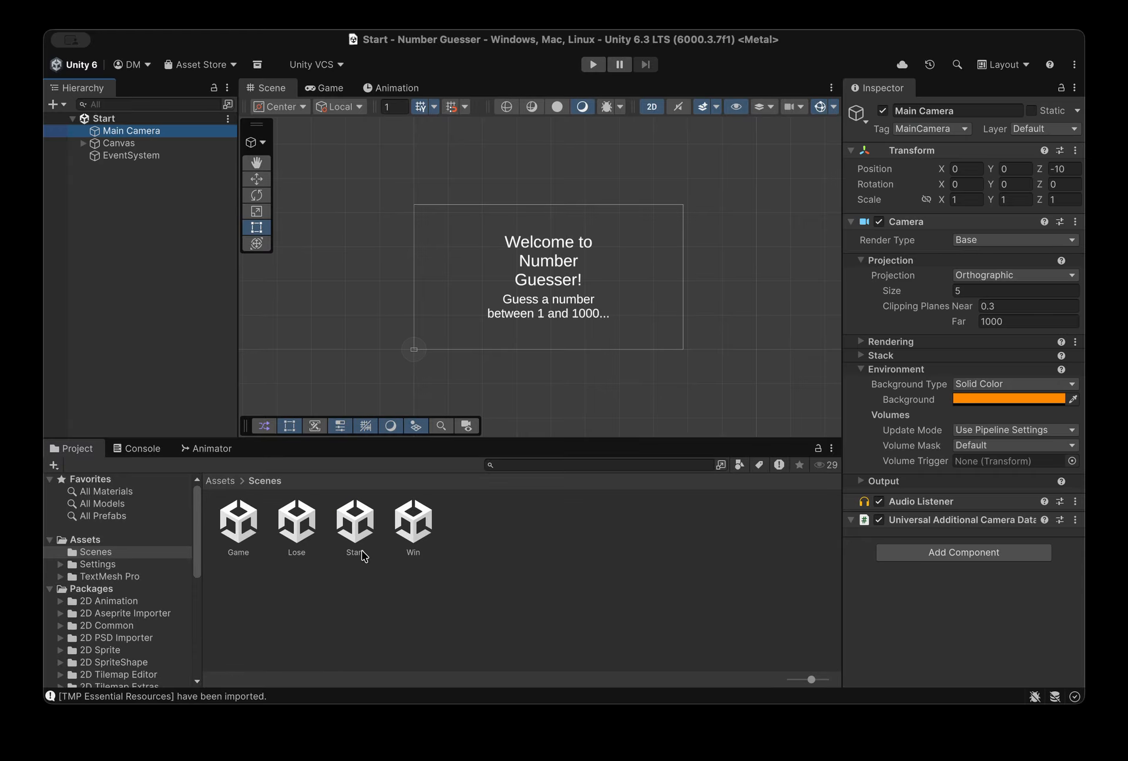
# Open the Win scene and give its Main Camera a Solid Color background in the same orange as the Start scene
pyautogui.doubleClick(414, 525)
pyautogui.click(145, 139)
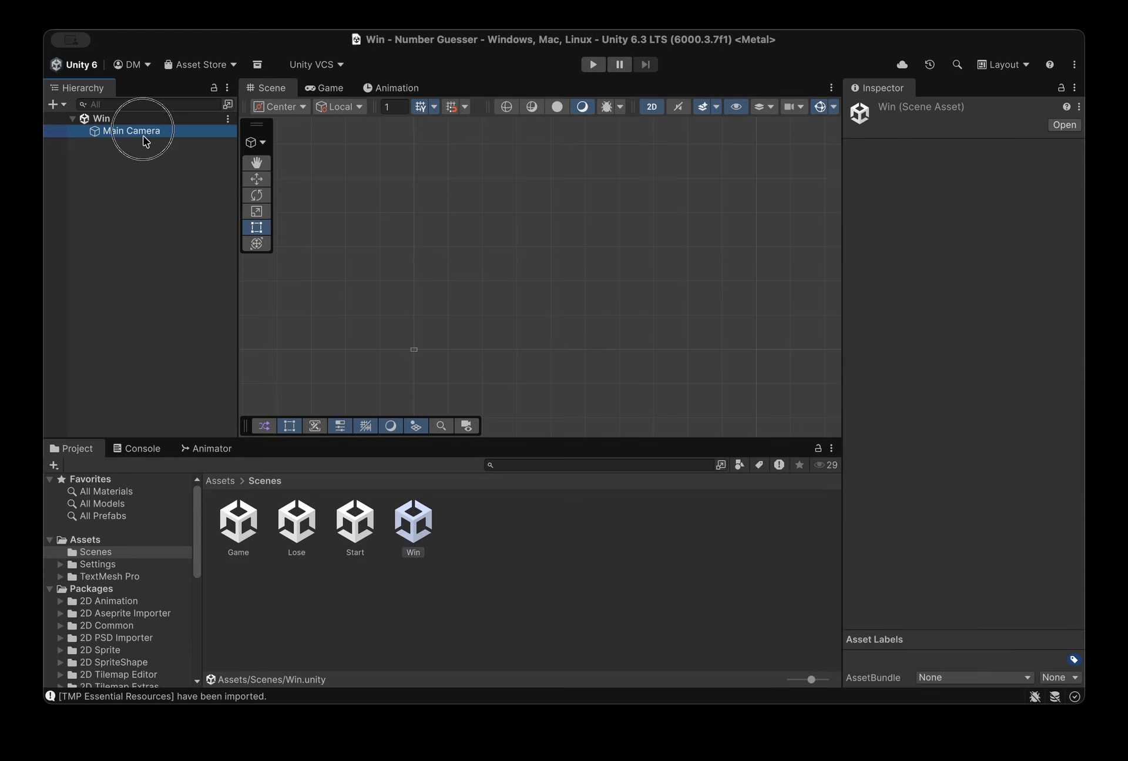
pyautogui.click(992, 386)
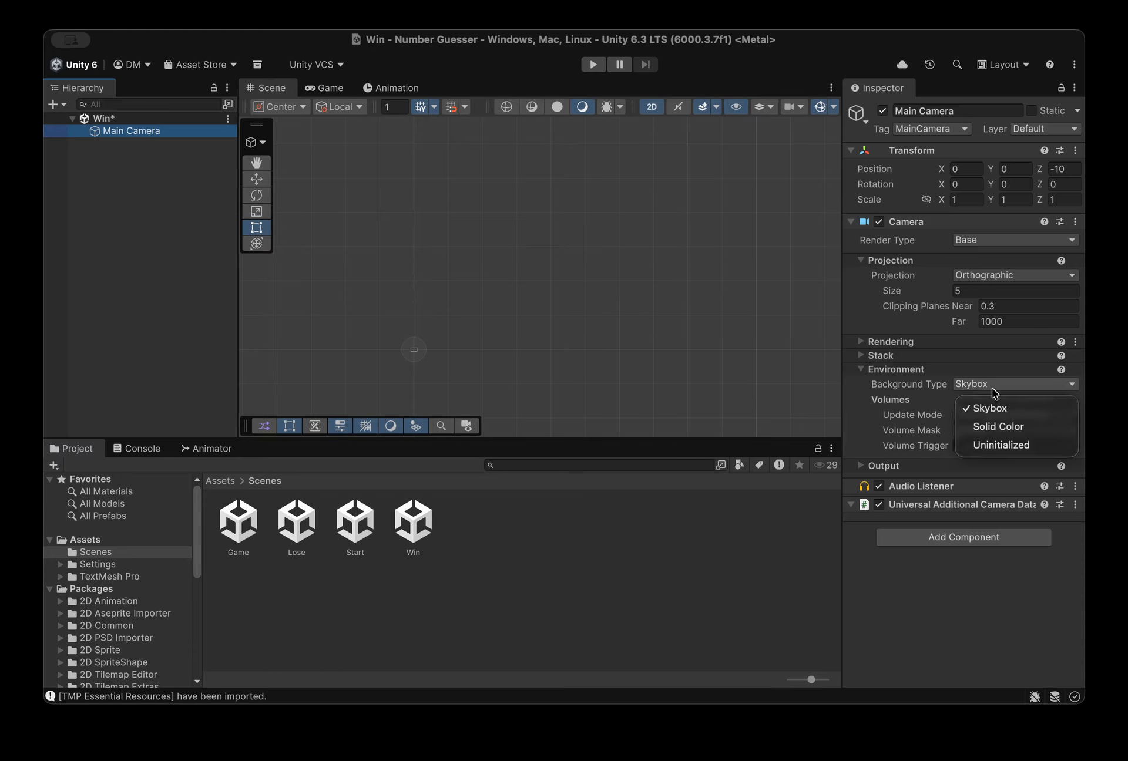
pyautogui.click(993, 427)
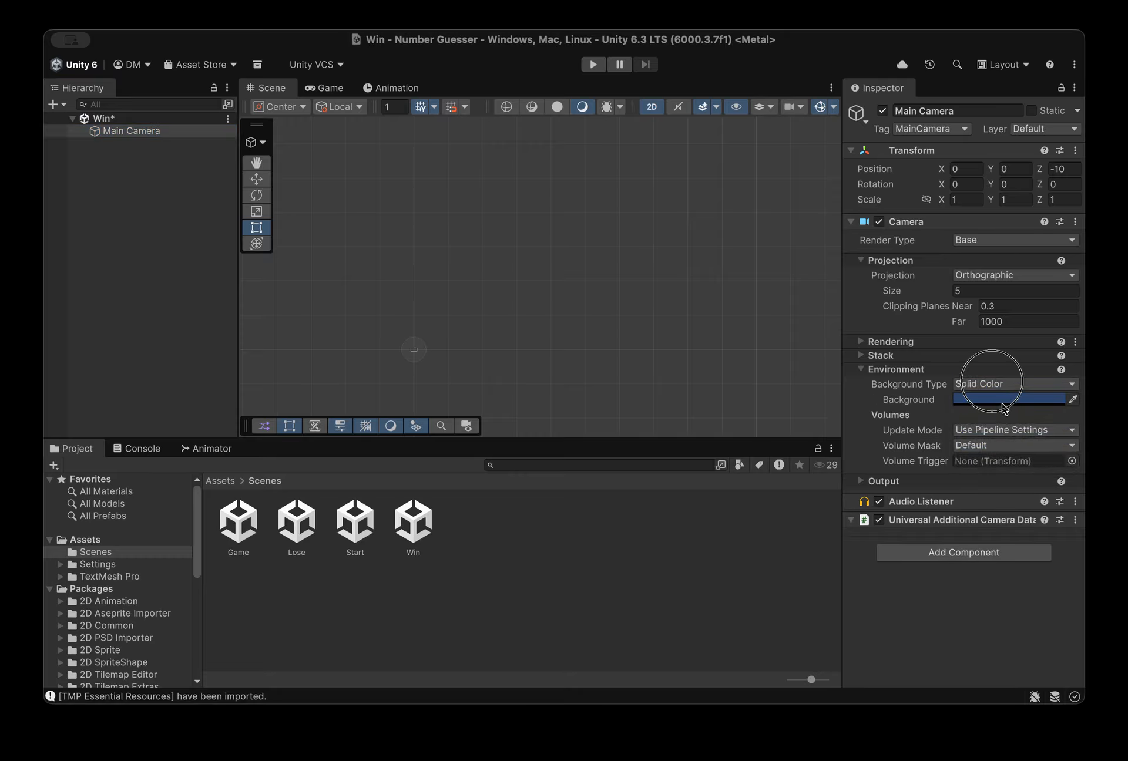
pyautogui.click(1079, 534)
pyautogui.press('super+v')
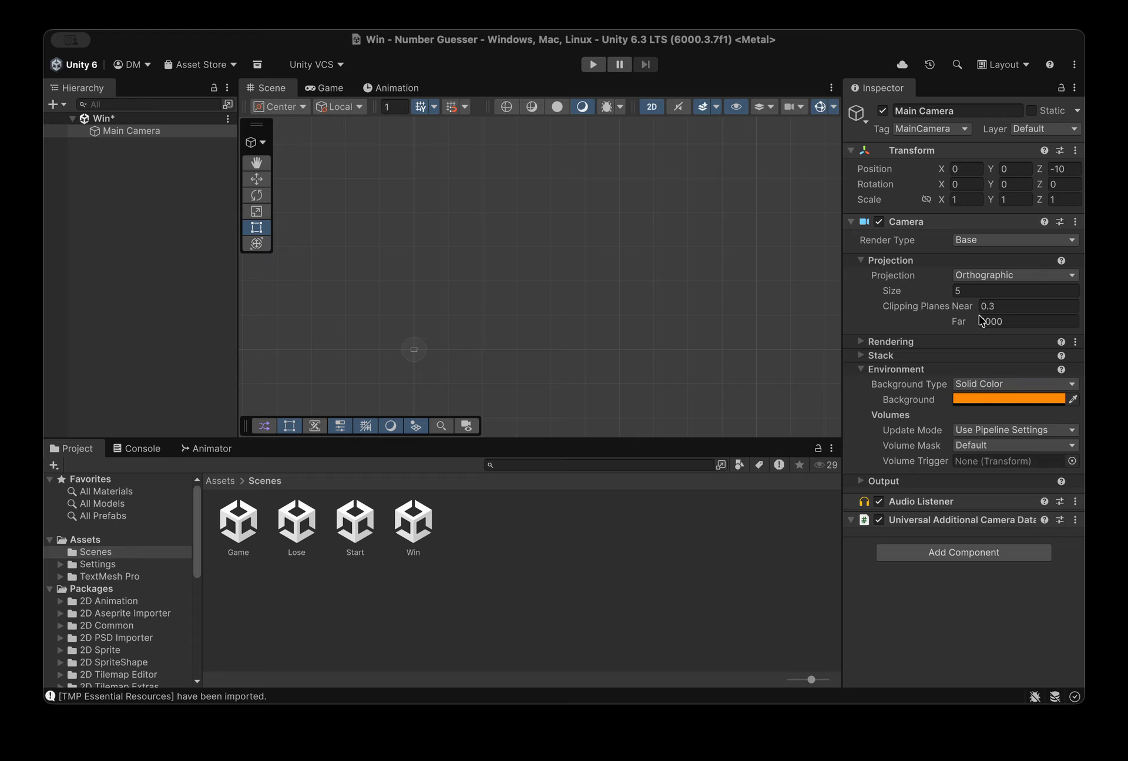
# Open the Game scene, give its Main Camera a Solid Color background in the same orange, and save the scene
pyautogui.doubleClick(241, 535)
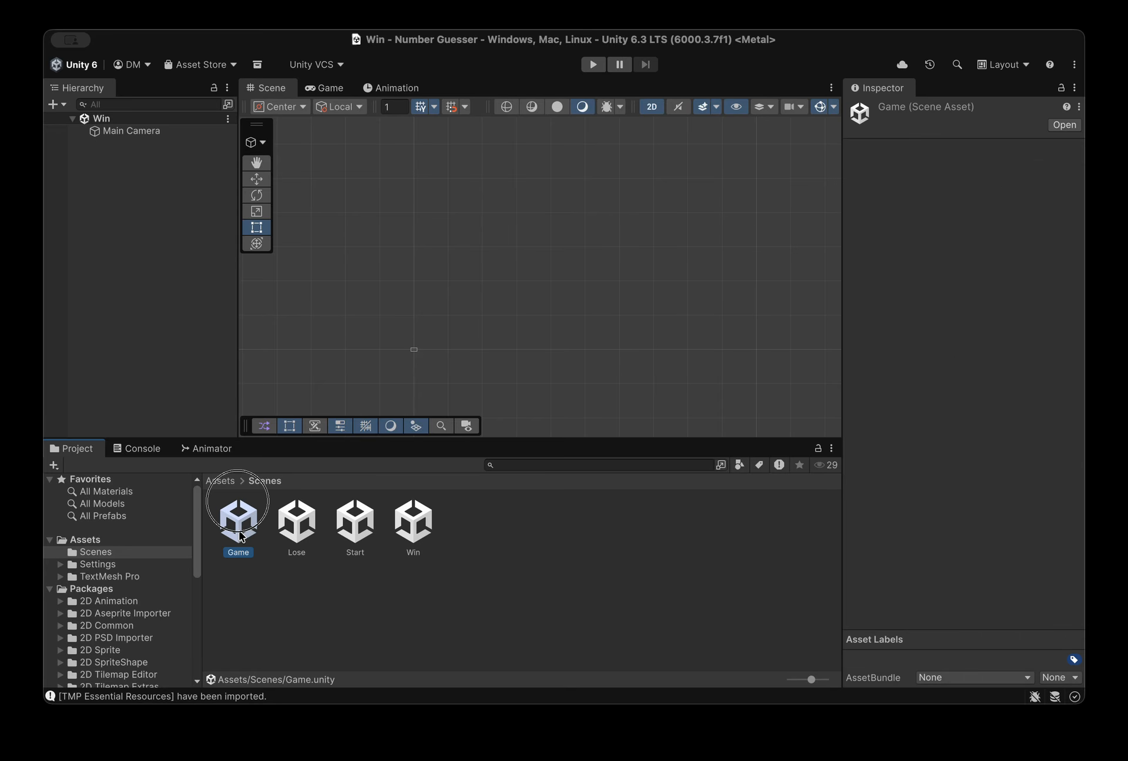
pyautogui.click(110, 131)
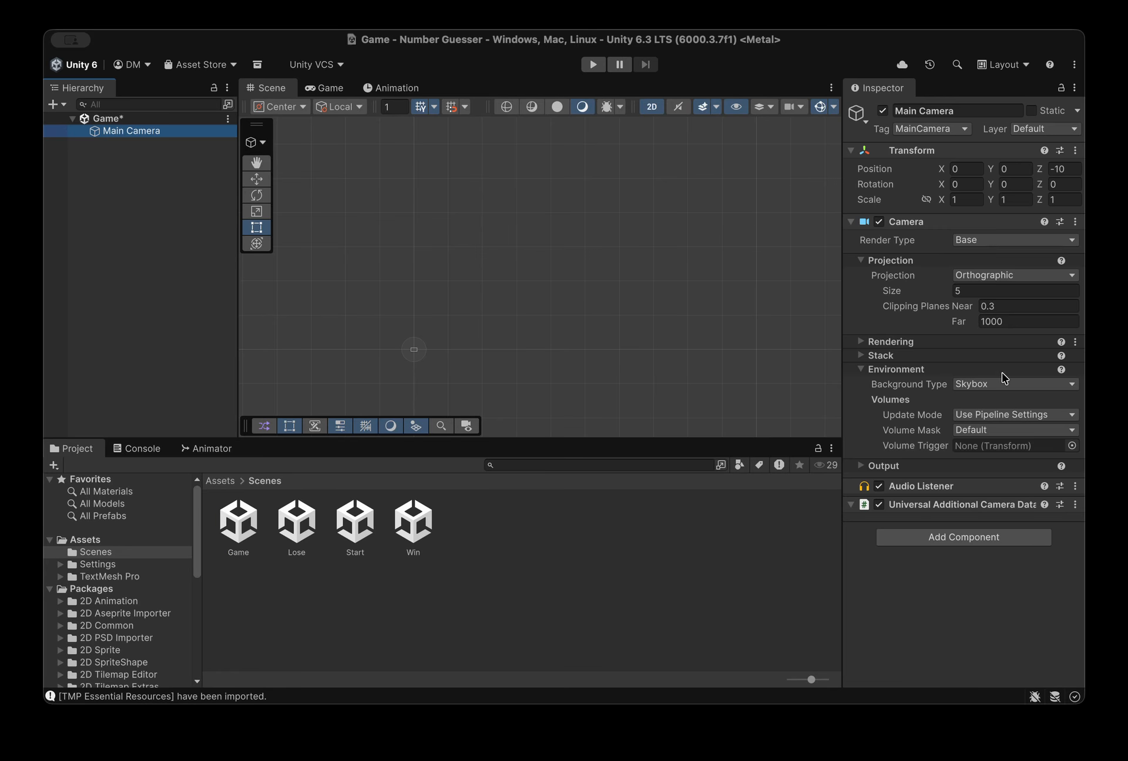
pyautogui.click(1006, 386)
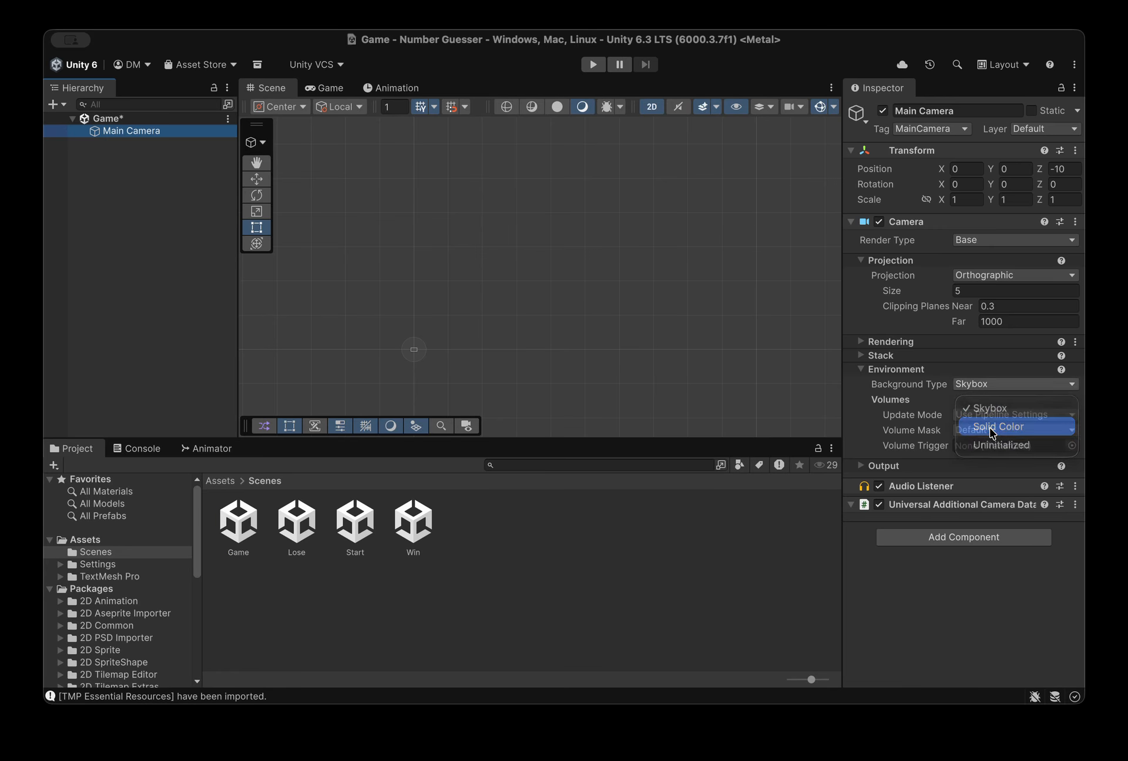
pyautogui.click(996, 424)
pyautogui.click(997, 401)
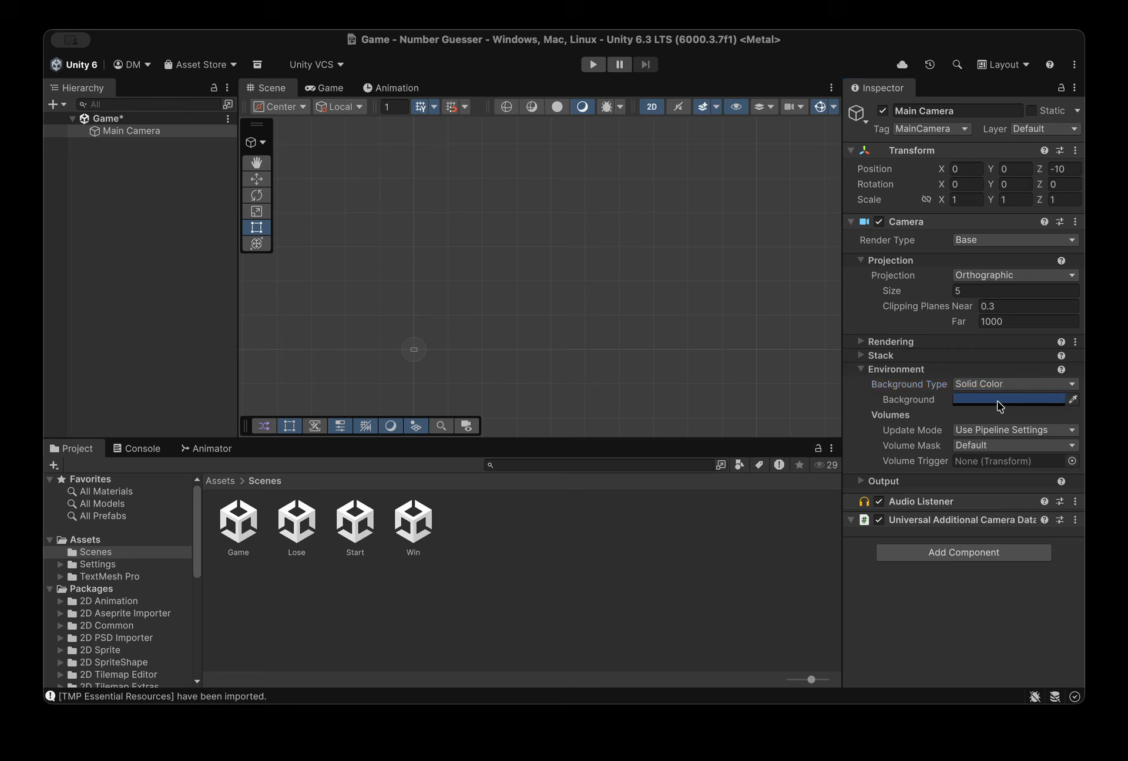
pyautogui.click(1069, 539)
pyautogui.press('super+v')
pyautogui.press('super+s')
pyautogui.click(946, 209)
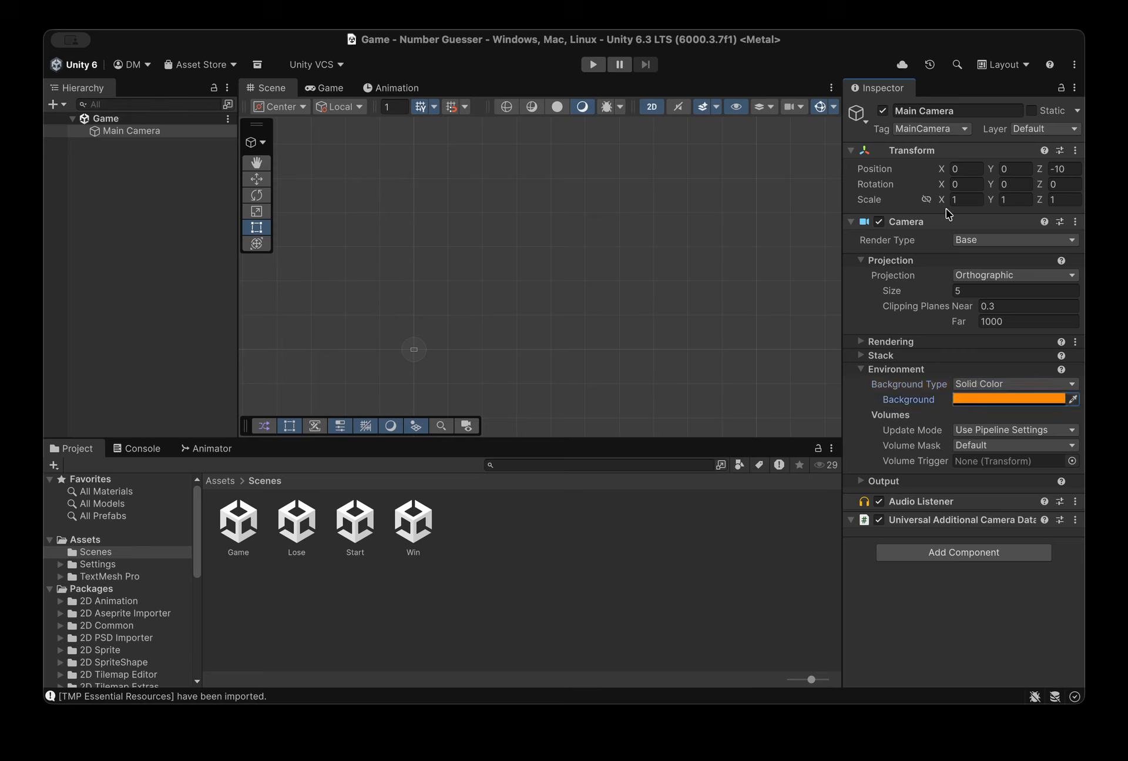